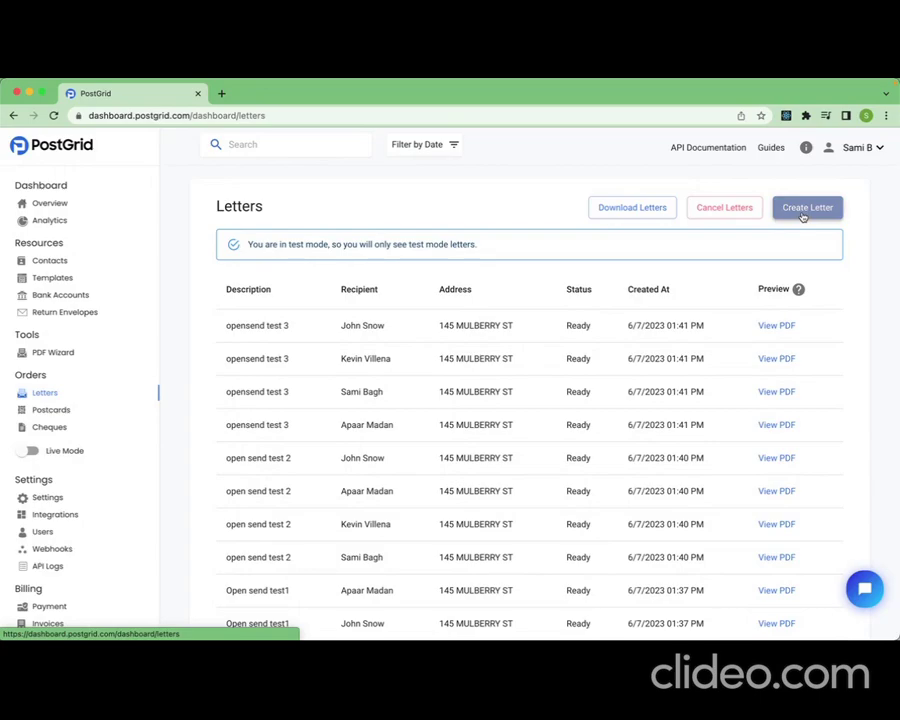
# Start a new letter and give it the description "Account balance letter"
pyautogui.click(802, 208)
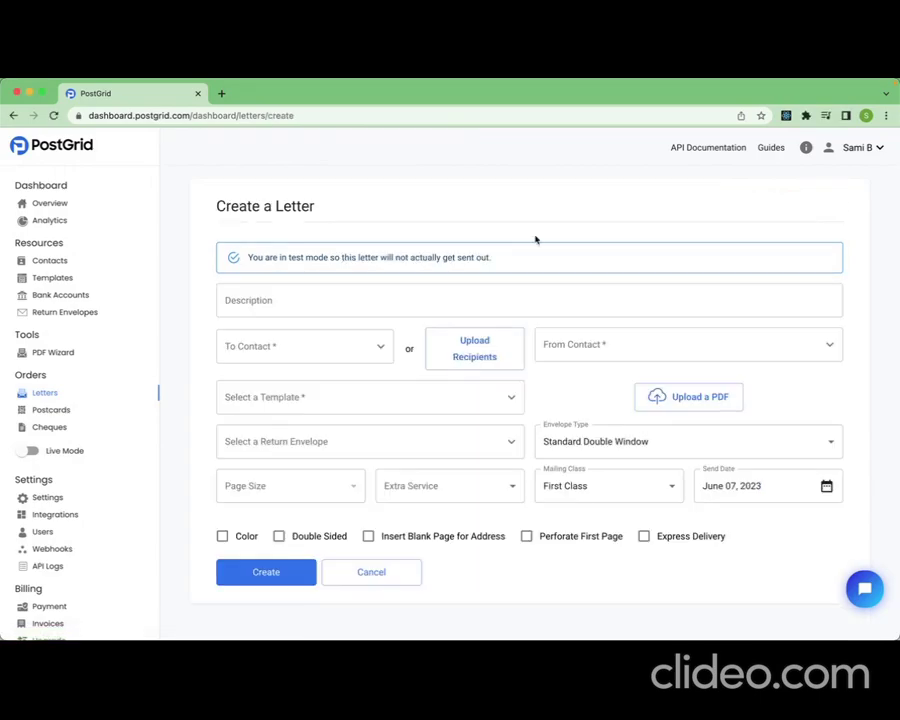
pyautogui.click(438, 299)
pyautogui.write('Account balance letter')
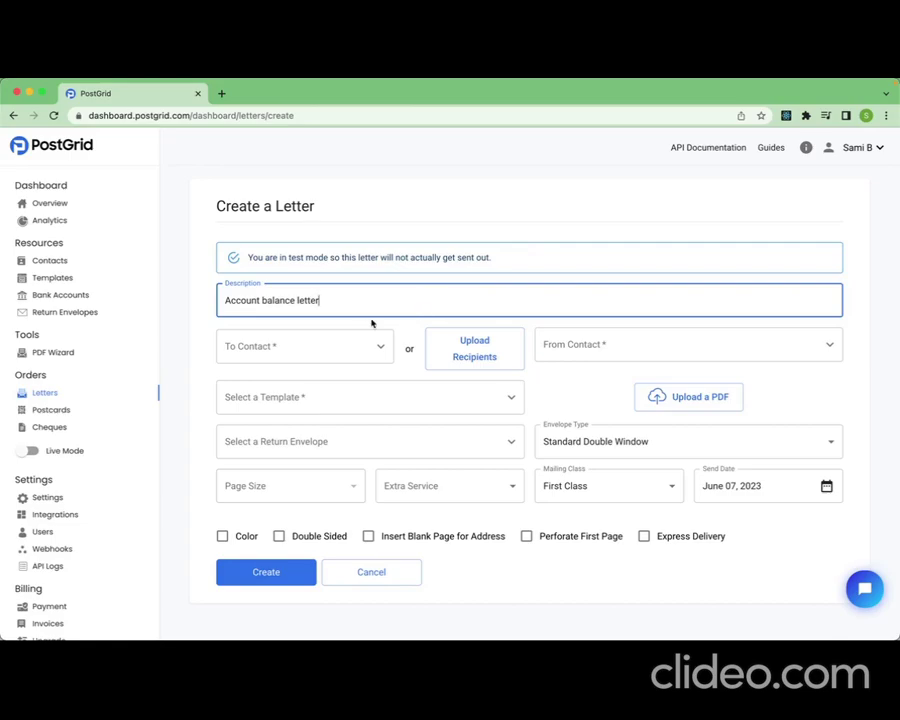
pyautogui.click(400, 328)
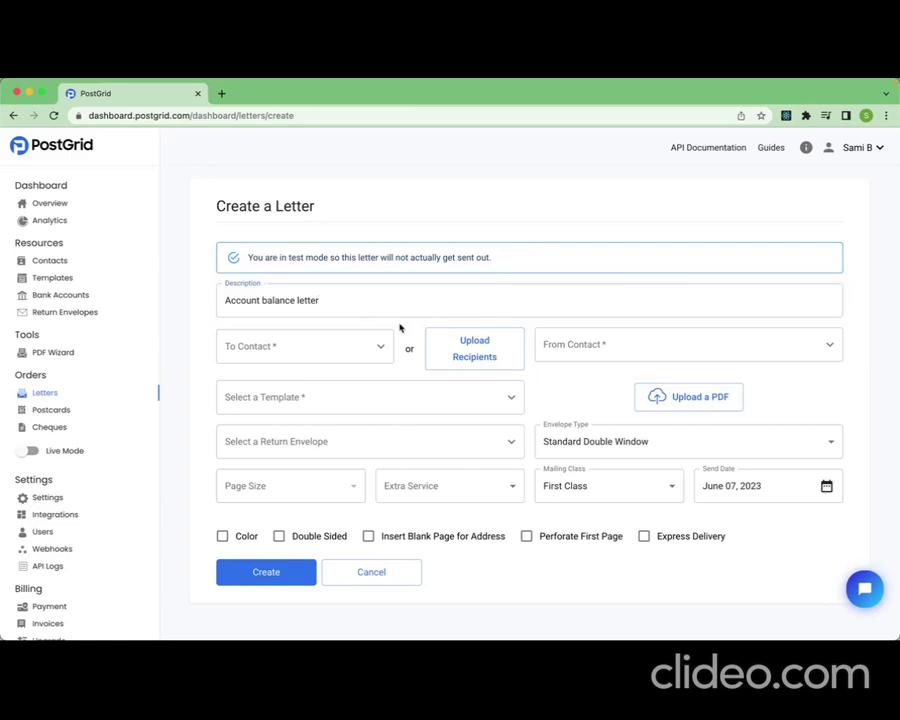
# Download the sample recipients CSV from the recipient upload dialog and open it in Excel
pyautogui.click(381, 347)
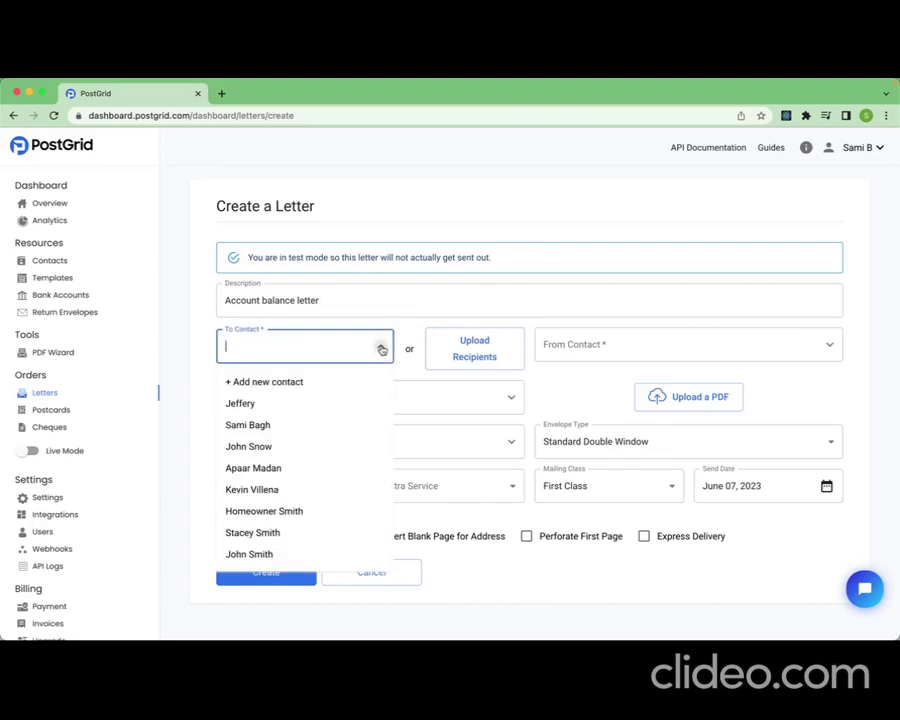
pyautogui.click(382, 347)
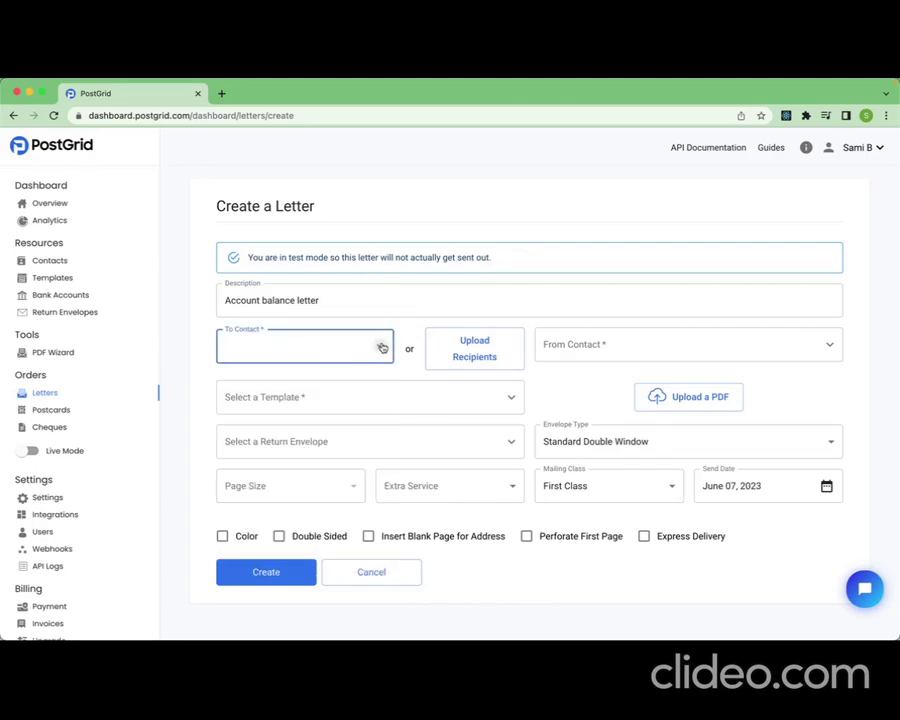
pyautogui.click(457, 352)
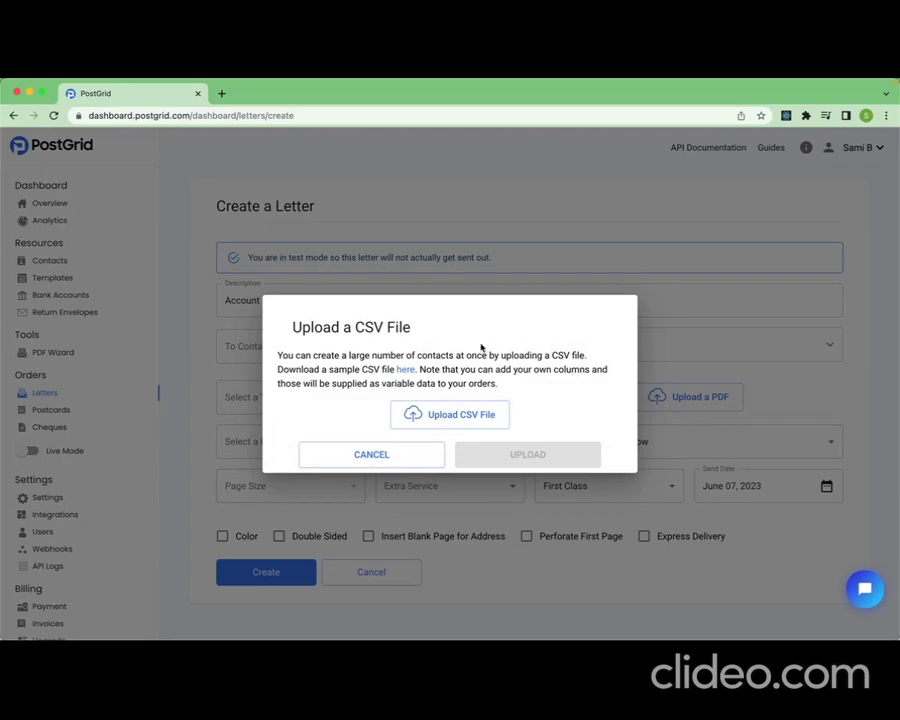
pyautogui.click(405, 370)
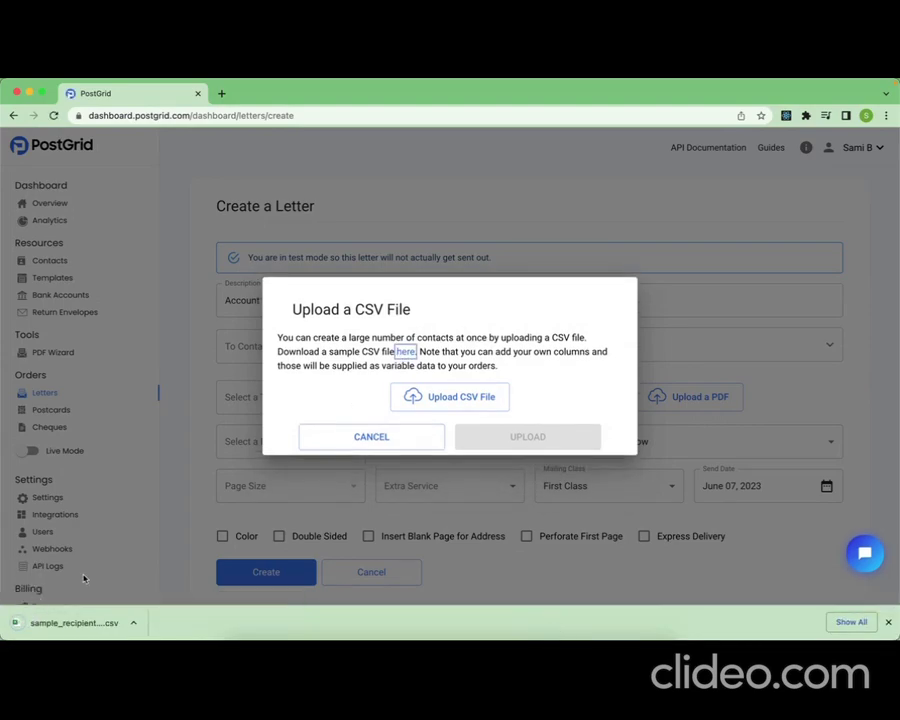
pyautogui.click(61, 623)
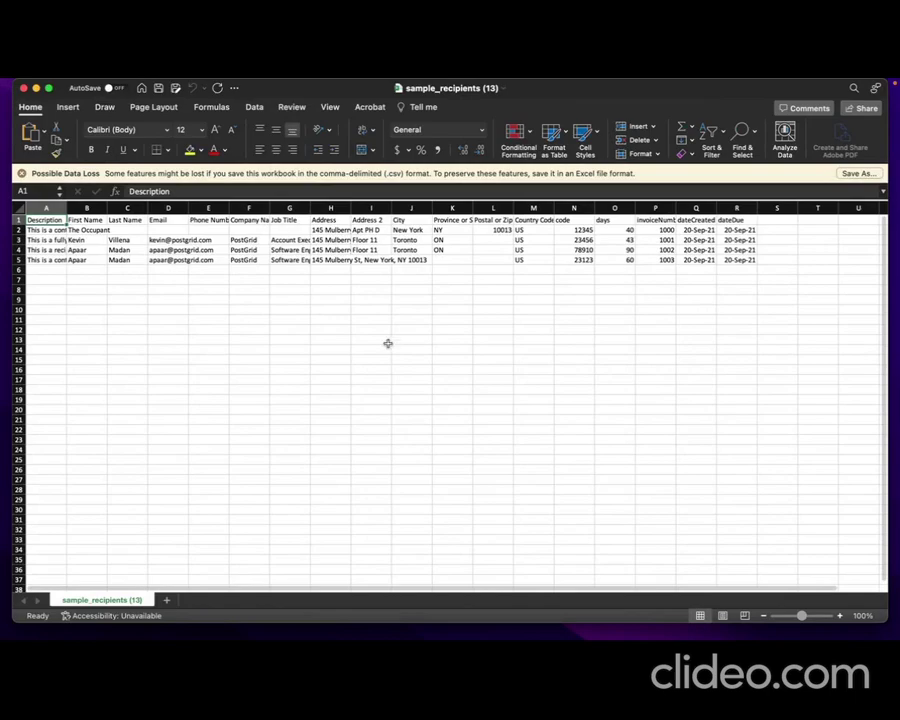
pyautogui.click(171, 318)
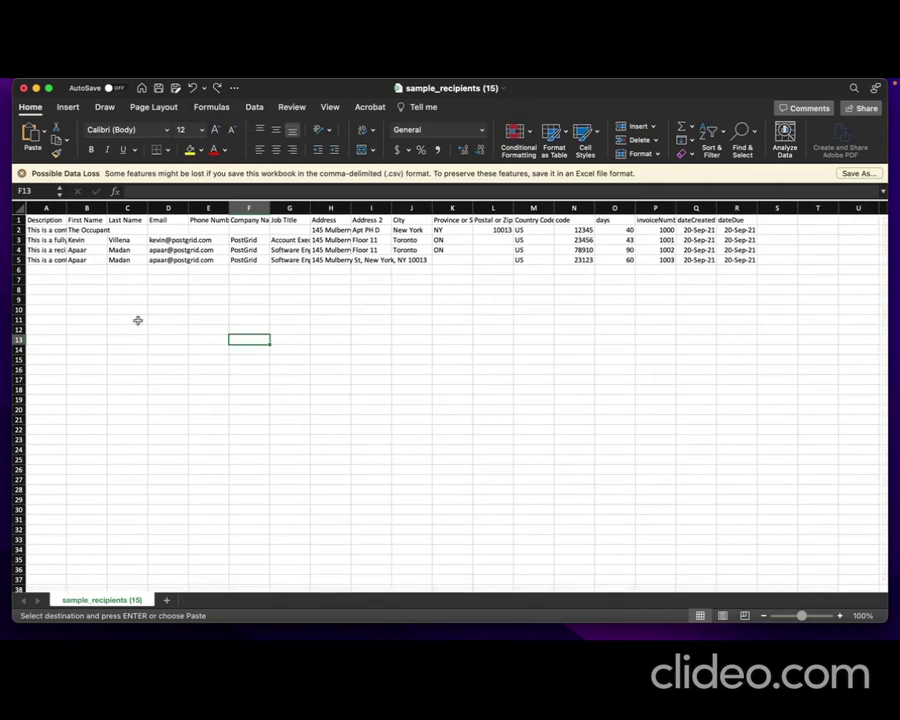
# Examine the first name, company name and address columns of the sample recipients sheet
pyautogui.moveTo(318, 220); pyautogui.dragTo(487, 267)
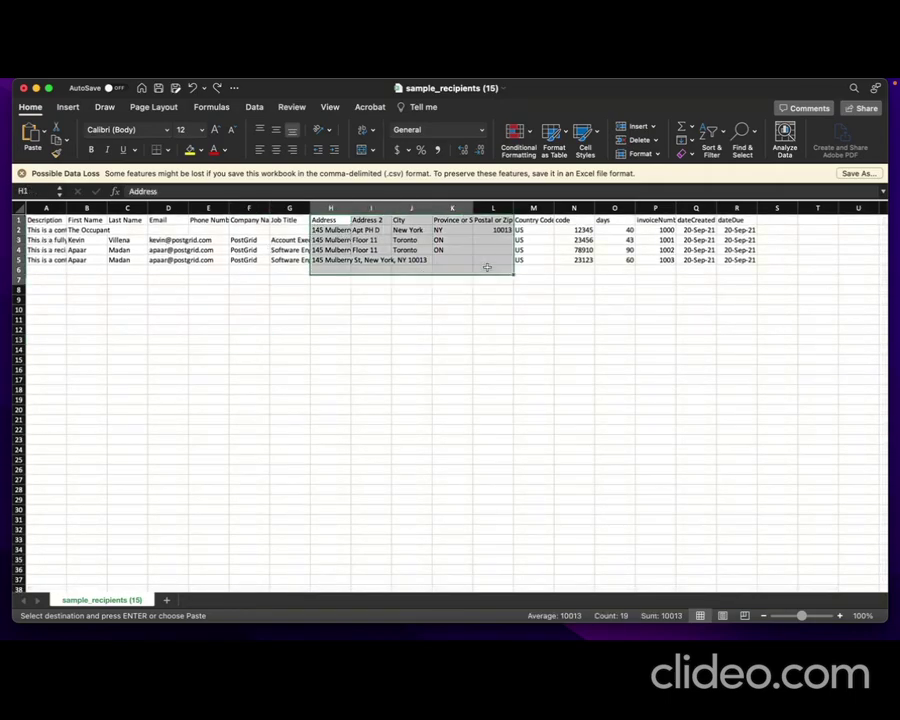
pyautogui.click(125, 330)
pyautogui.moveTo(86, 220); pyautogui.dragTo(86, 281)
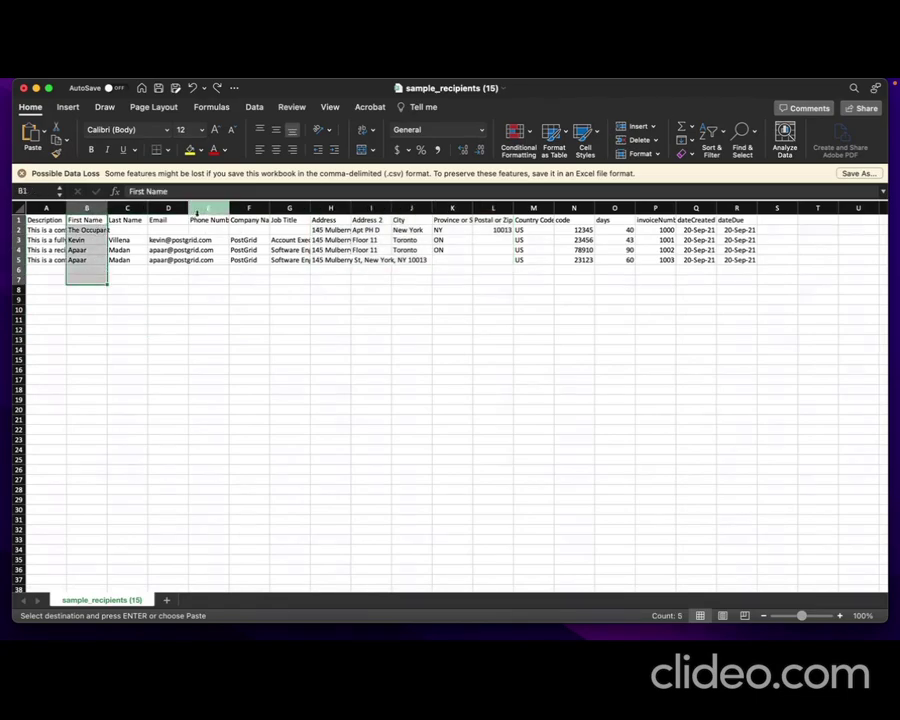
pyautogui.moveTo(249, 220); pyautogui.dragTo(248, 278)
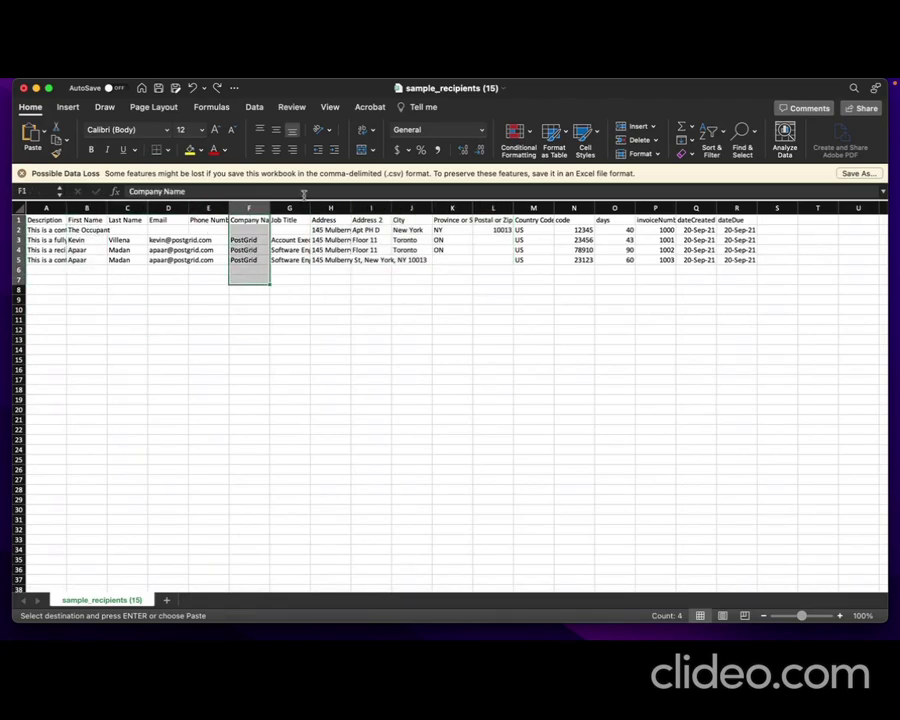
pyautogui.moveTo(328, 219); pyautogui.dragTo(494, 277)
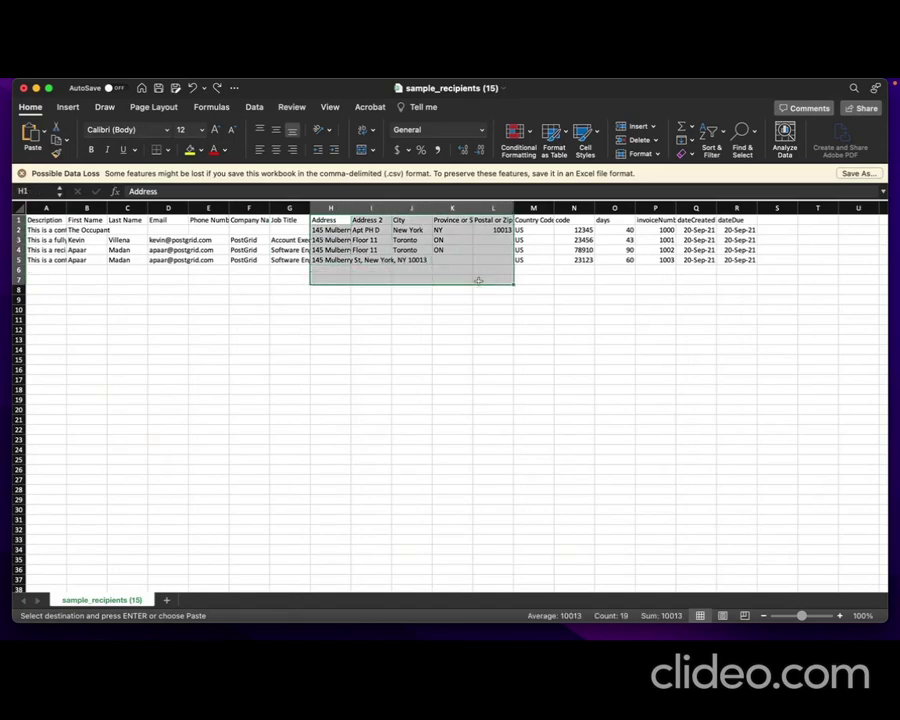
pyautogui.click(206, 317)
pyautogui.moveTo(86, 220); pyautogui.dragTo(83, 273)
pyautogui.moveTo(249, 220); pyautogui.dragTo(248, 261)
pyautogui.click(656, 309)
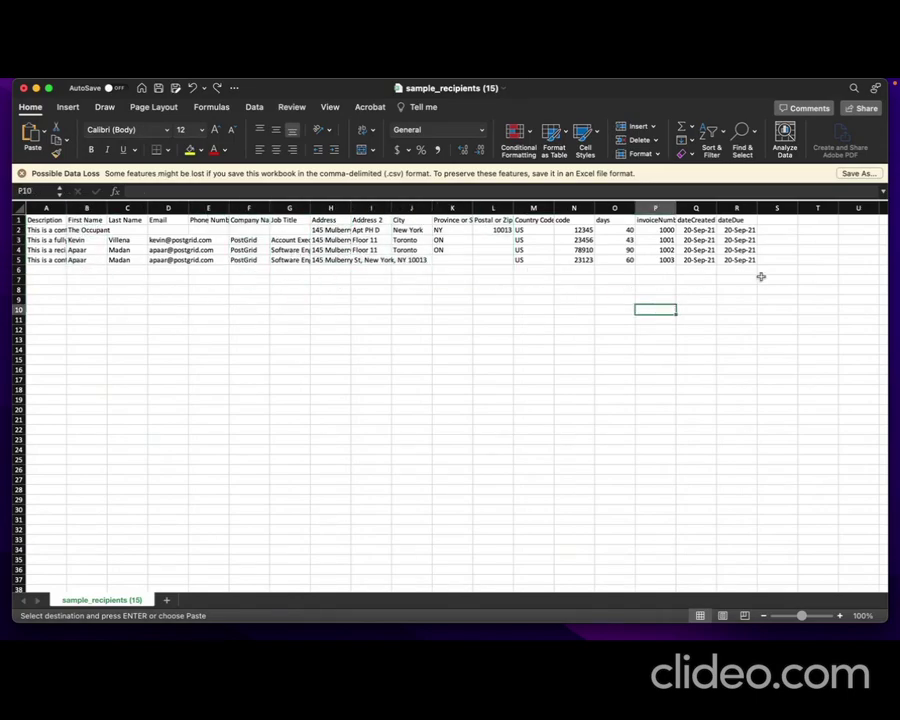
# Paste the Account number and Account balance columns directly after the dateDue column and widen both
pyautogui.hscroll(2, 761, 276)
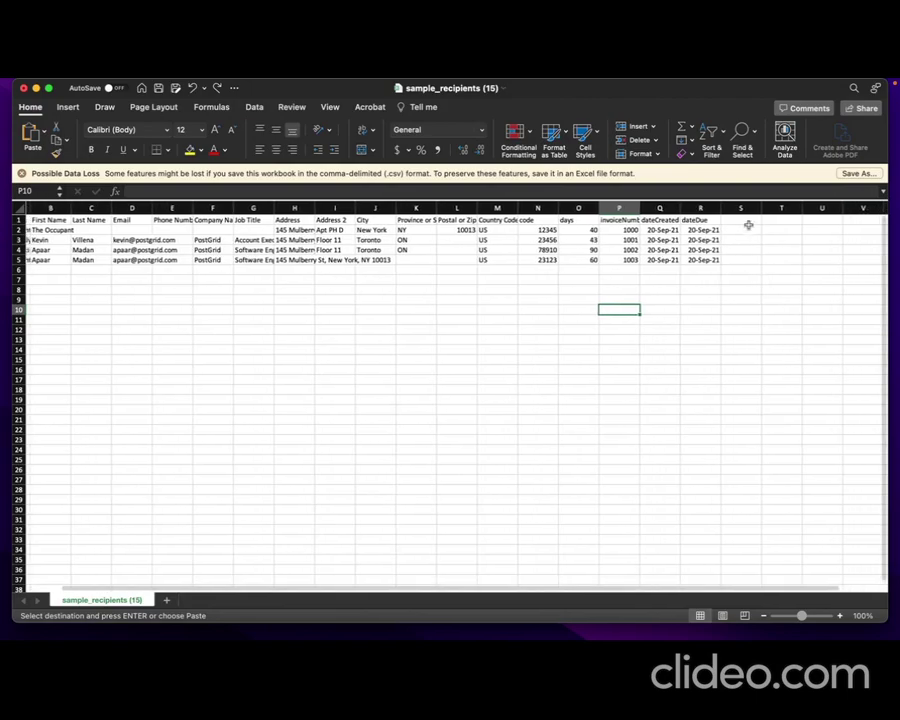
pyautogui.click(742, 220)
pyautogui.press('cmd+v')
pyautogui.click(753, 308)
pyautogui.hscroll(2, 755, 309)
pyautogui.moveTo(659, 207); pyautogui.dragTo(771, 207)
# Check the Account number and Account balance data in columns S and T and save the CSV file
pyautogui.click(655, 219)
pyautogui.click(743, 219)
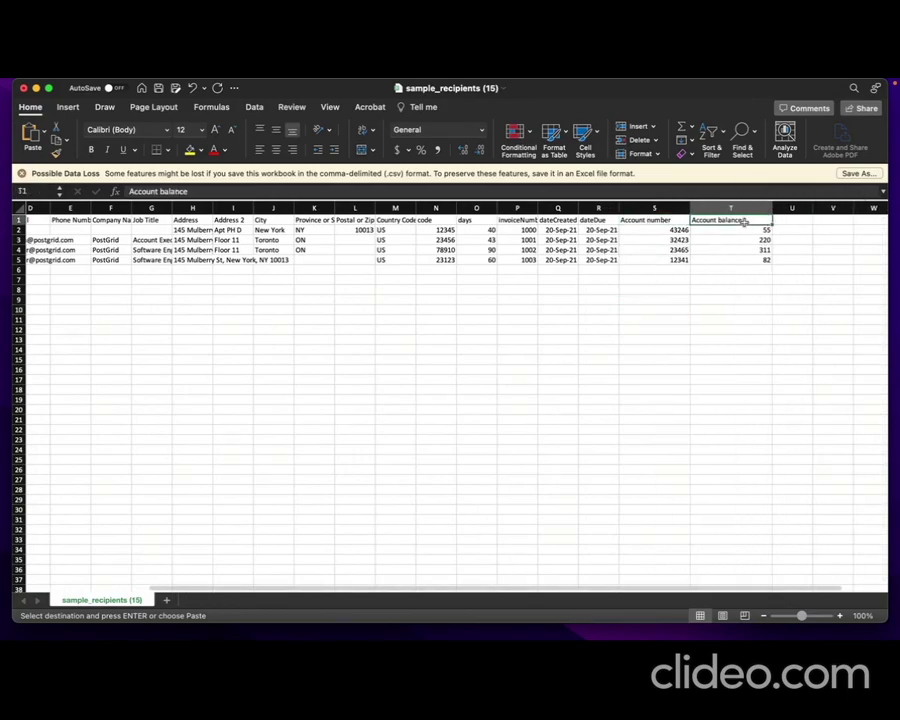
pyautogui.click(673, 305)
pyautogui.moveTo(659, 218); pyautogui.dragTo(731, 259)
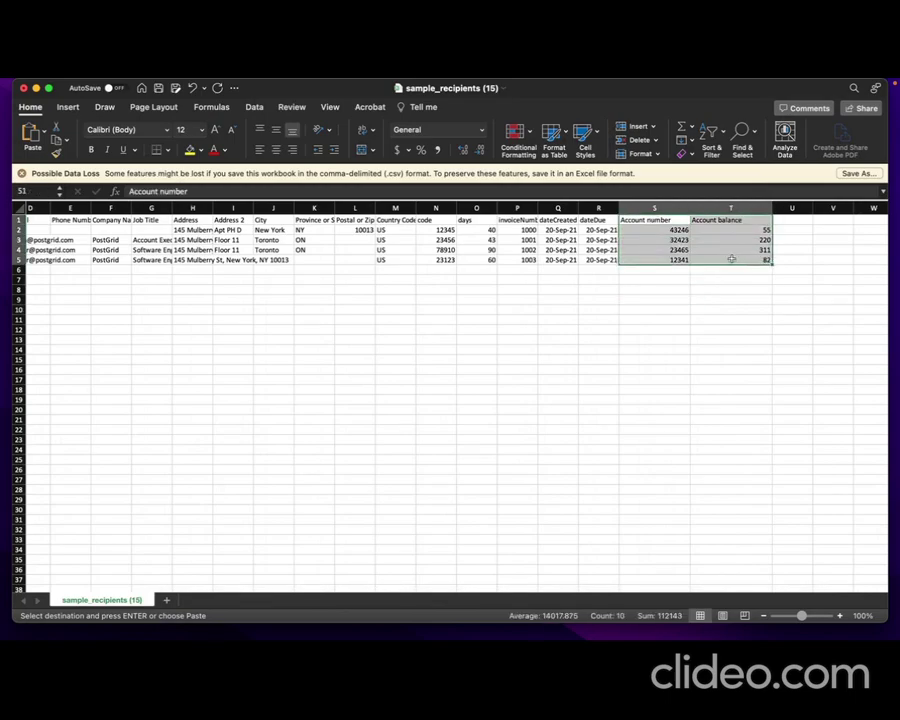
pyautogui.click(552, 291)
pyautogui.press('super+s')
# Switch back to PostGrid and upload sample_recipients (15).csv as the letter's recipients
pyautogui.press('super+Tab')
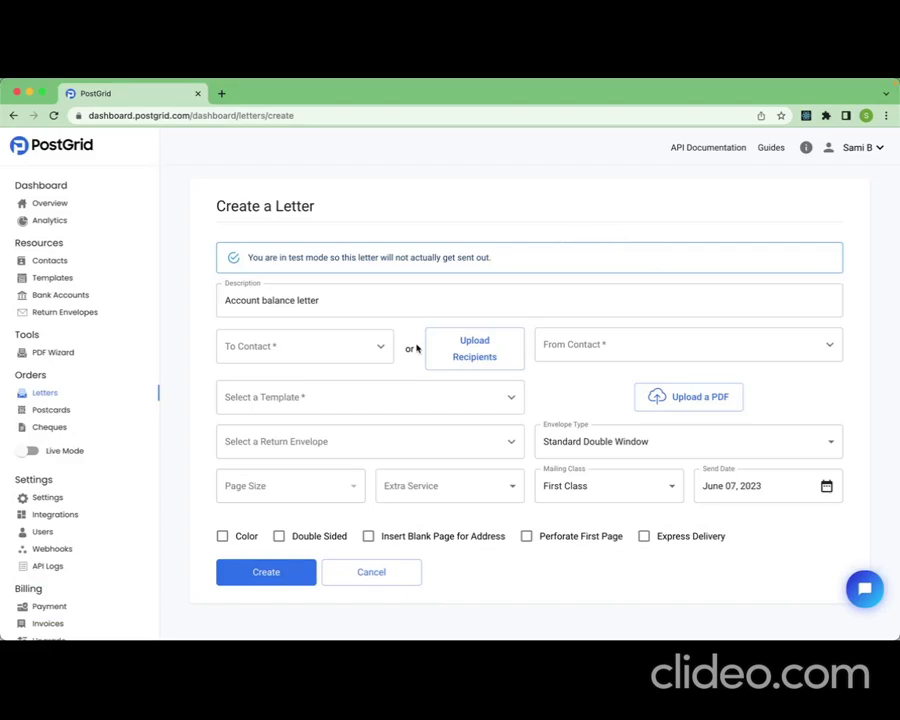
pyautogui.click(455, 352)
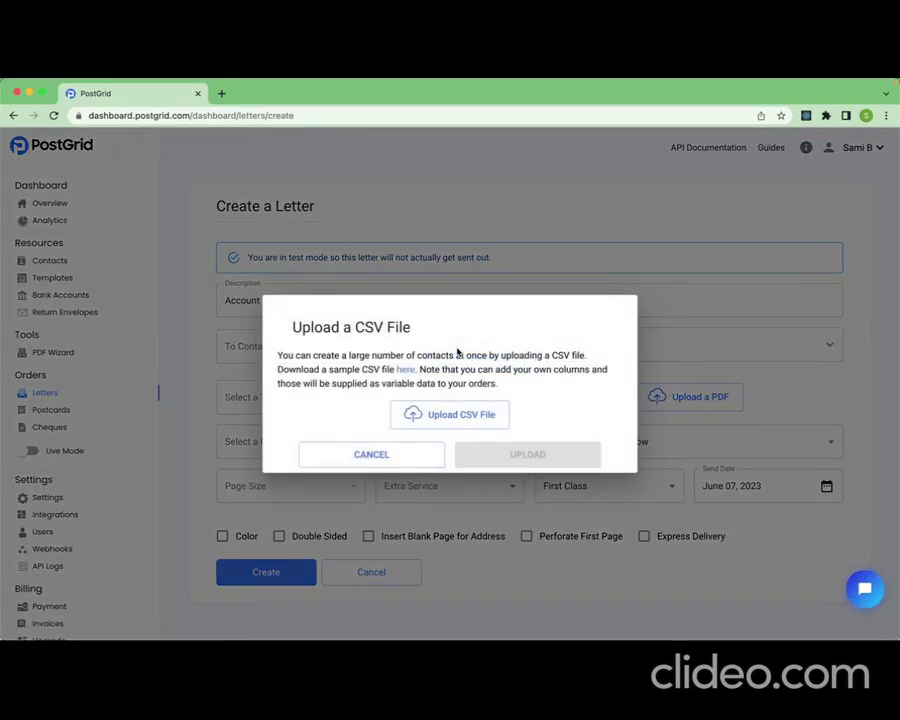
pyautogui.click(445, 418)
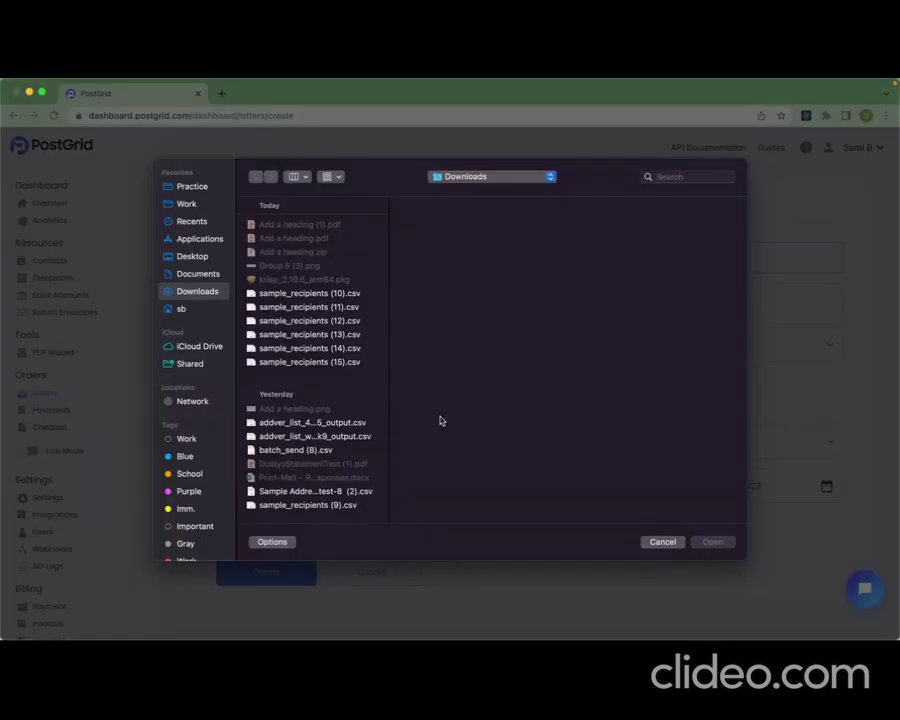
pyautogui.click(321, 363)
pyautogui.doubleClick(321, 363)
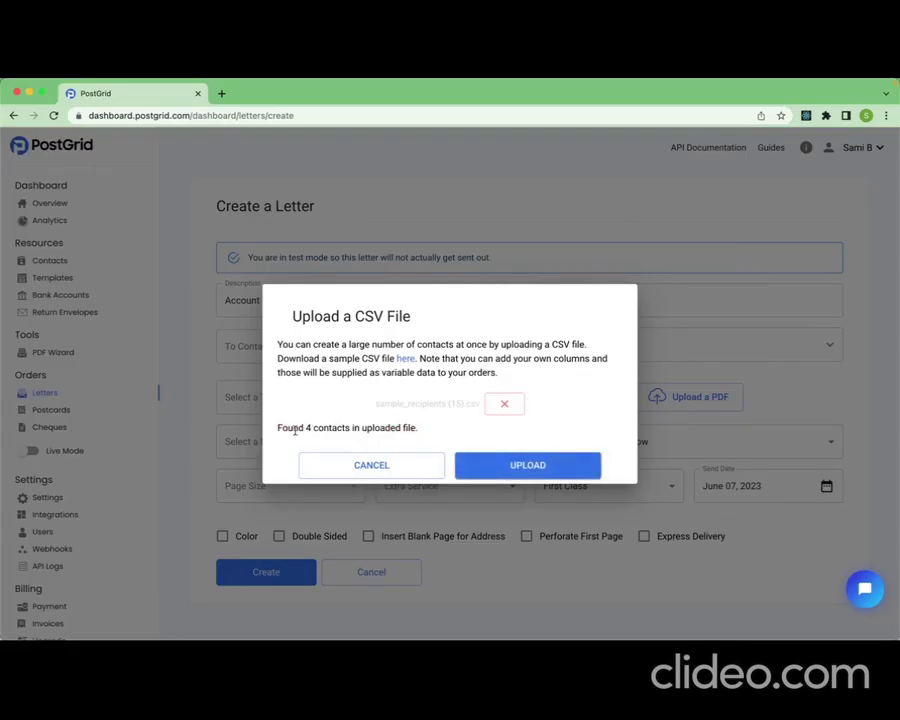
pyautogui.moveTo(277, 427); pyautogui.dragTo(408, 437)
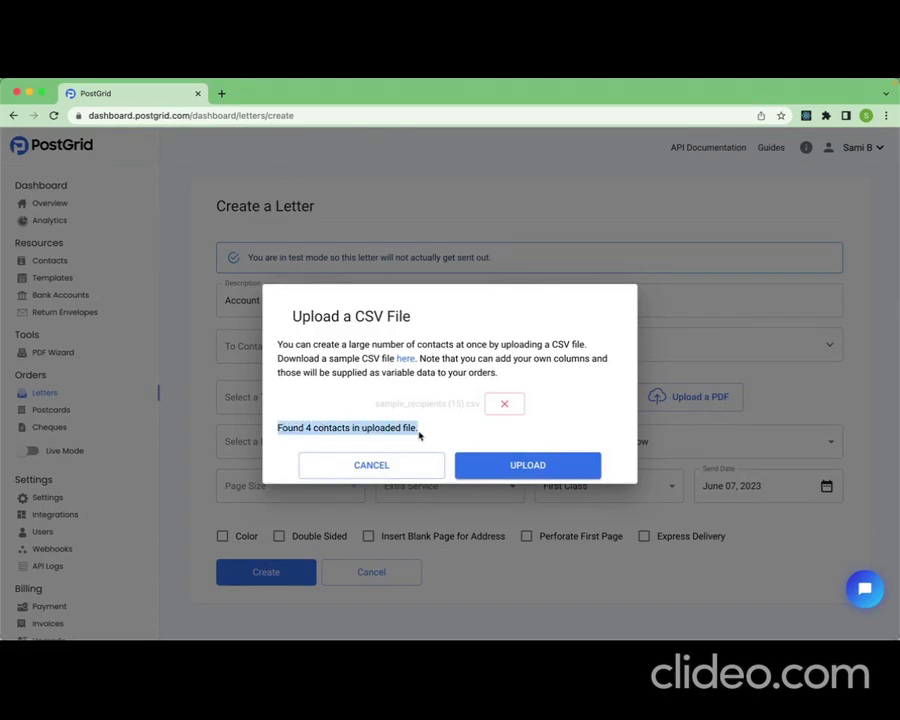
pyautogui.click(458, 428)
pyautogui.click(543, 464)
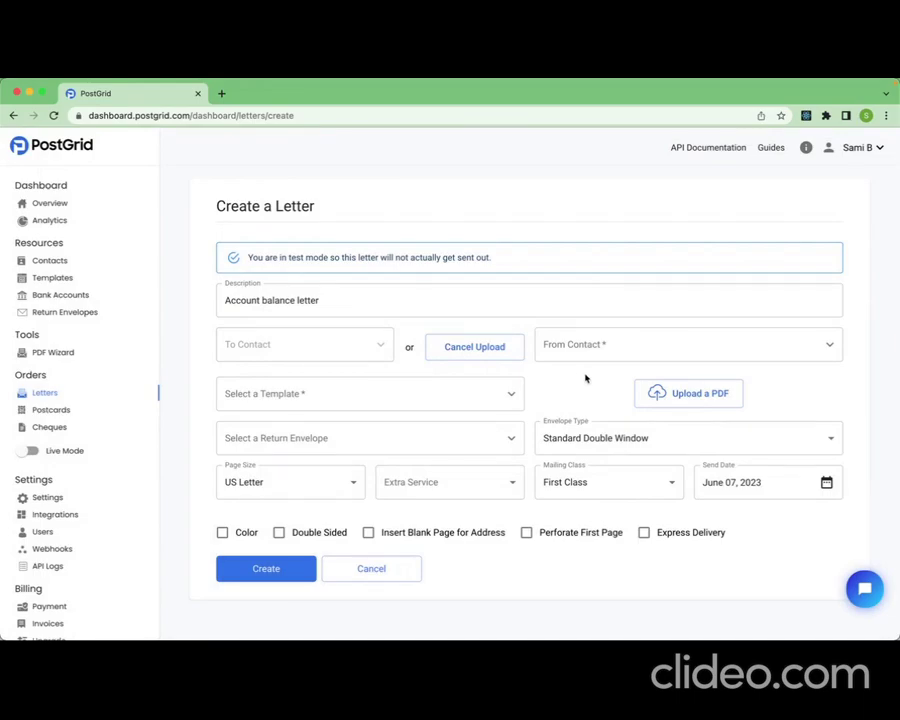
# Set the first listed contact as the letter's sender and choose Tutorial Template as its template
pyautogui.click(830, 349)
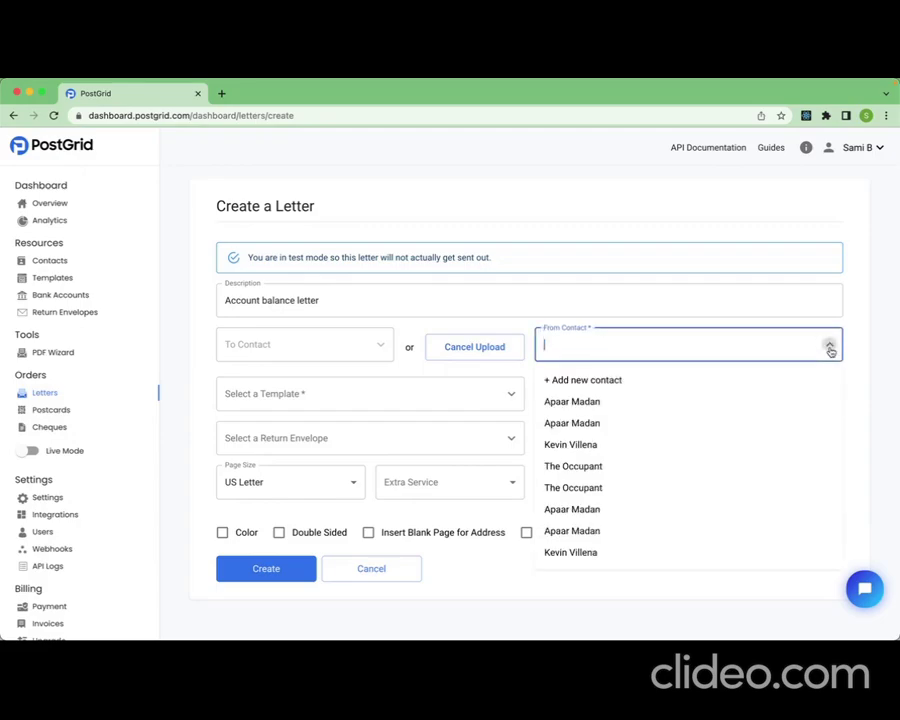
pyautogui.click(622, 402)
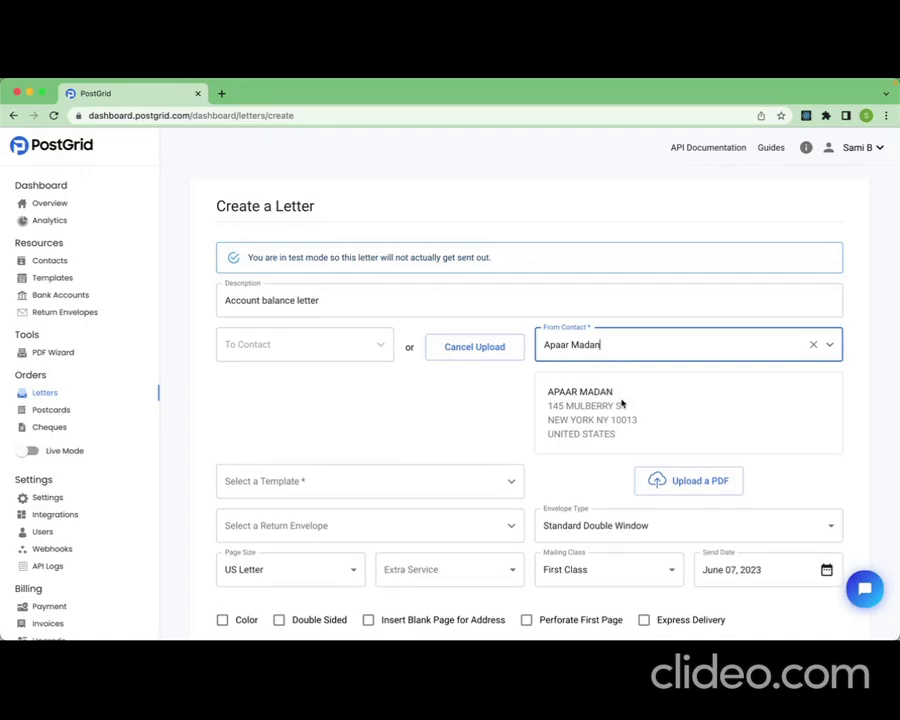
pyautogui.scroll(-2, 481, 397)
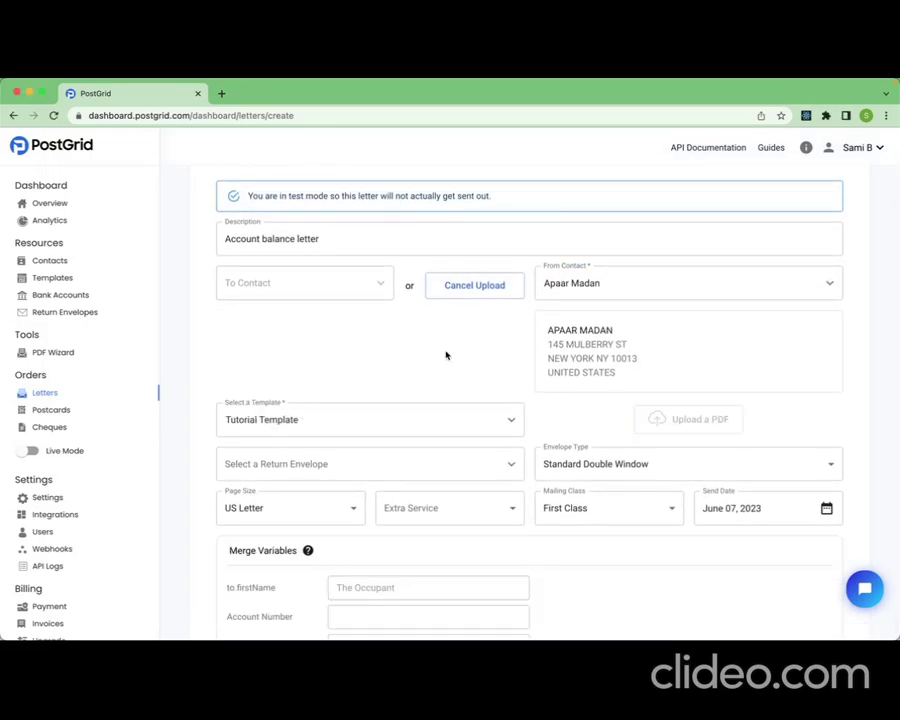
pyautogui.scroll(1, 460, 322)
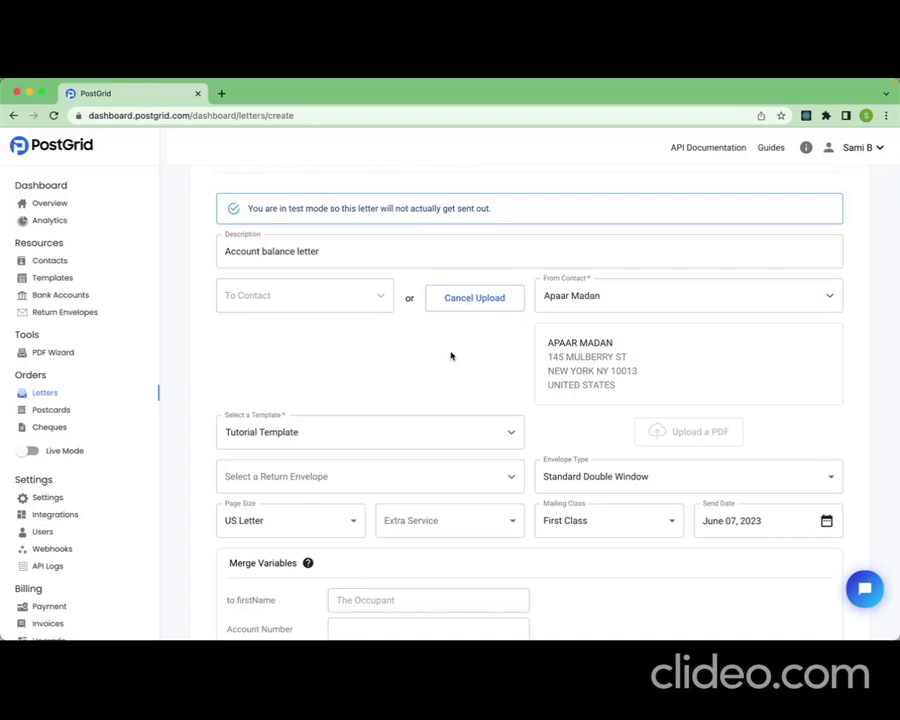
pyautogui.scroll(-1, 451, 355)
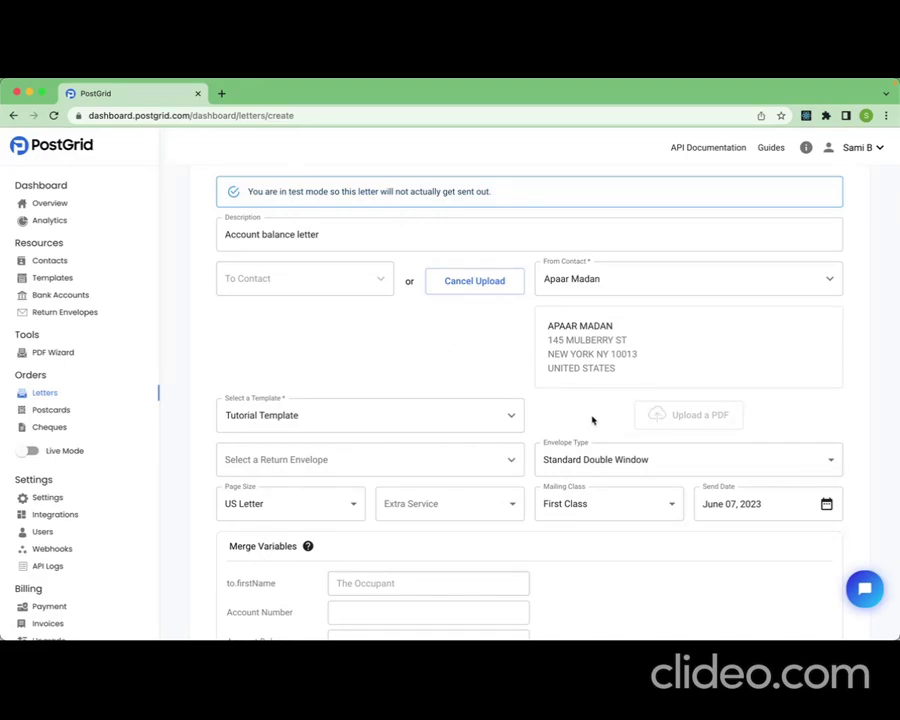
pyautogui.click(495, 416)
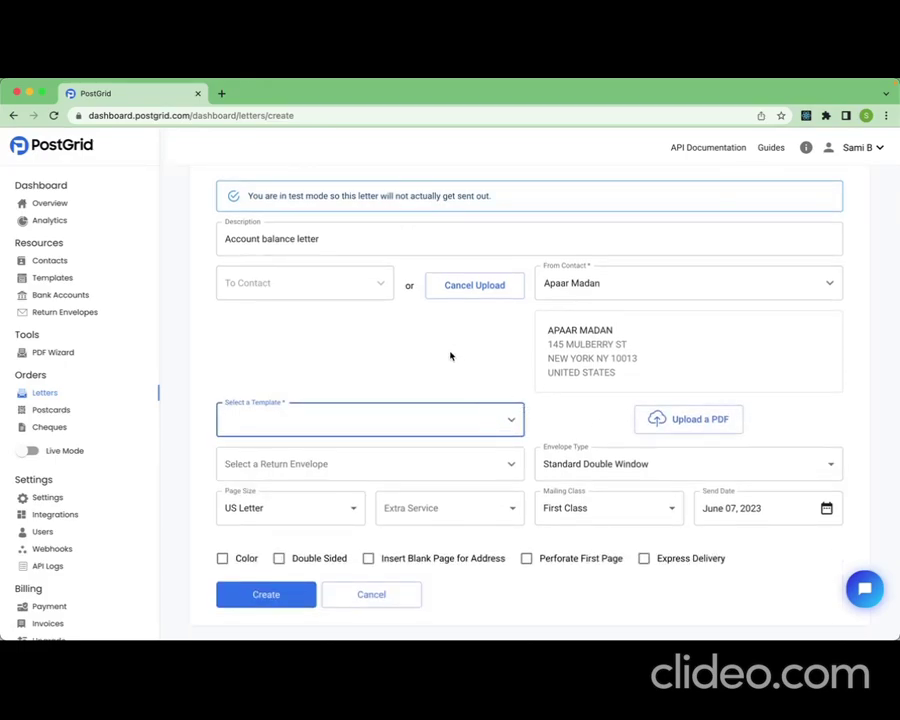
pyautogui.click(510, 420)
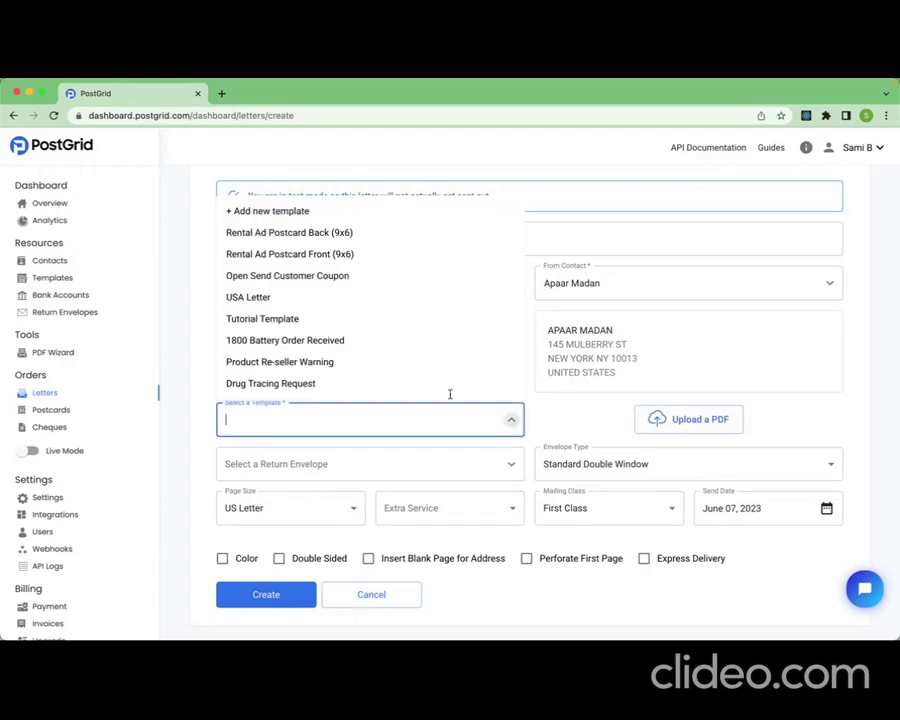
pyautogui.click(322, 320)
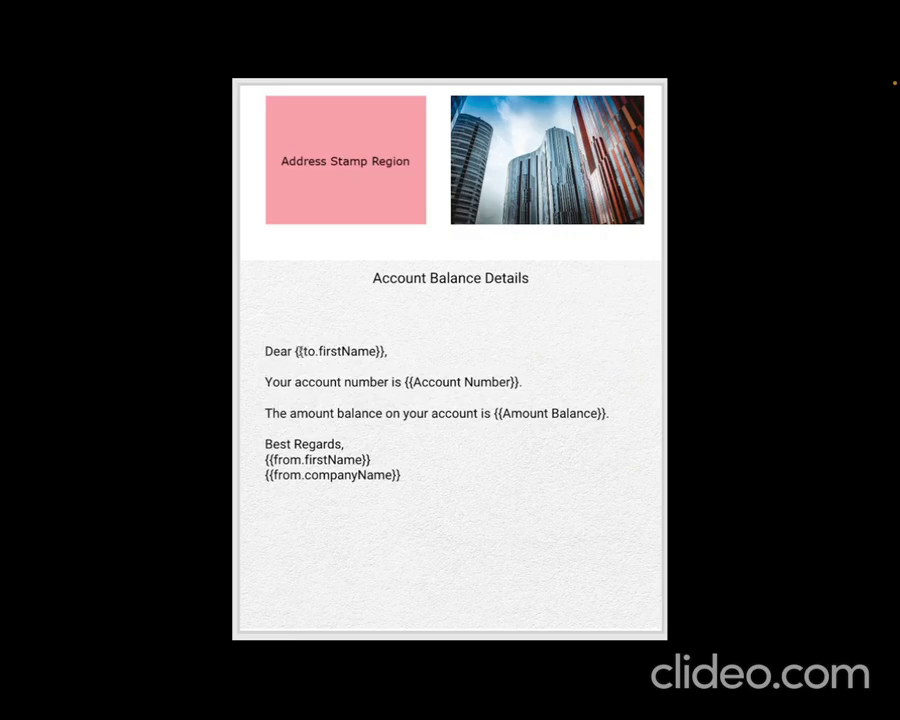
# Review the merge variables used in the letter template and listed in the letter form
pyautogui.tripleClick(297, 353)
pyautogui.click(452, 351)
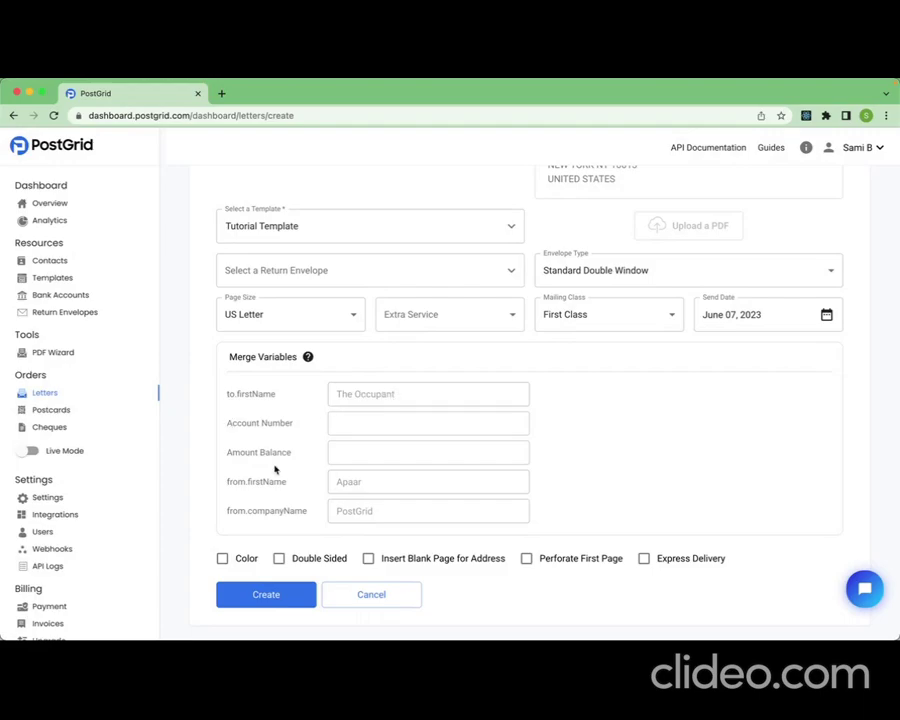
pyautogui.click(263, 594)
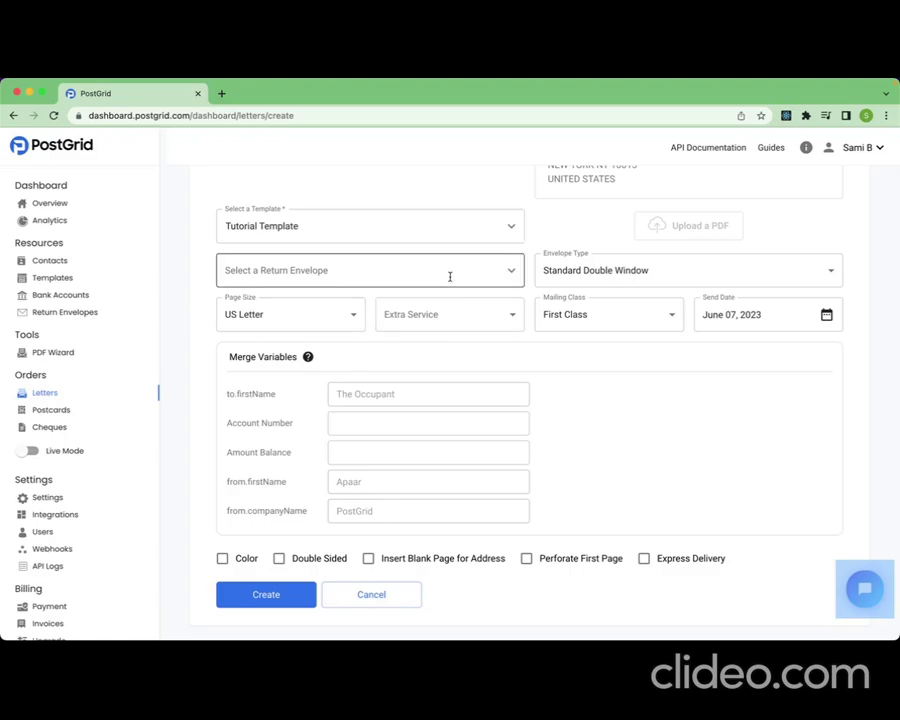
# Review the letter's extra service options and keep First Class as the mailing class
pyautogui.click(509, 315)
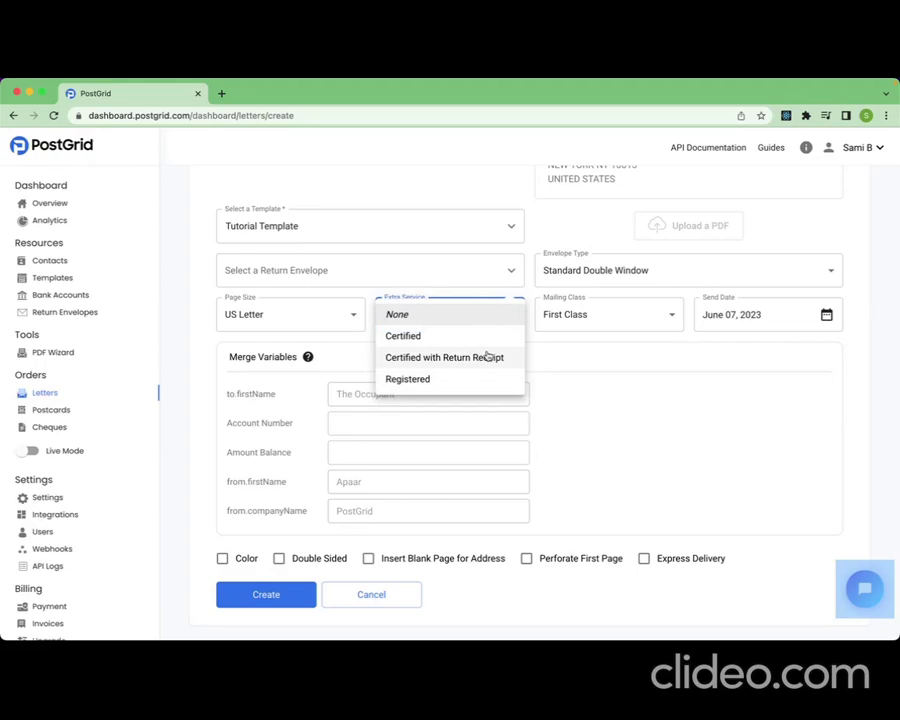
pyautogui.click(591, 352)
pyautogui.click(659, 350)
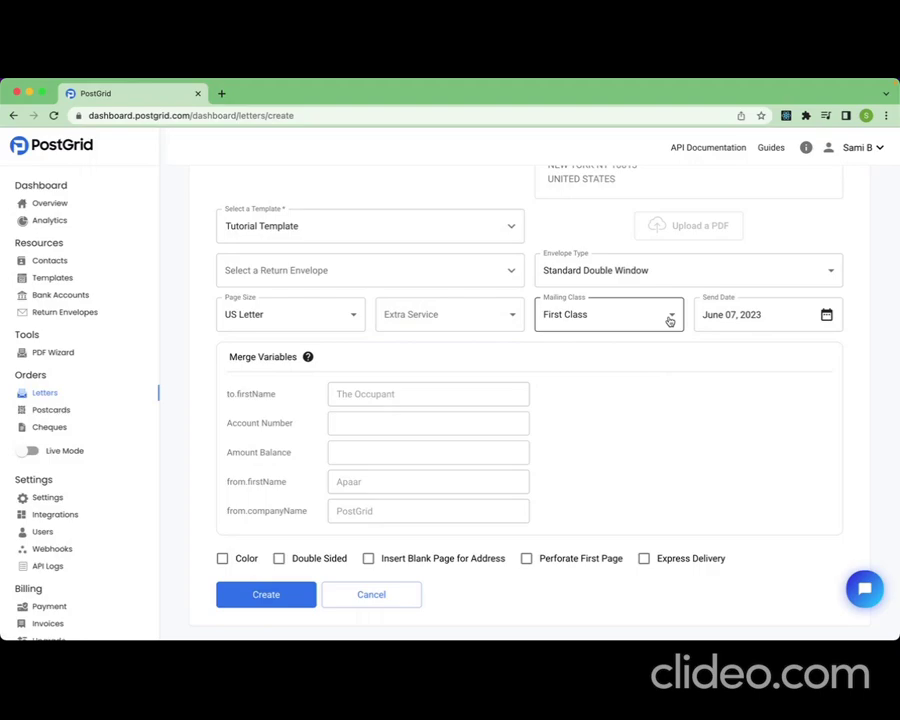
pyautogui.click(669, 320)
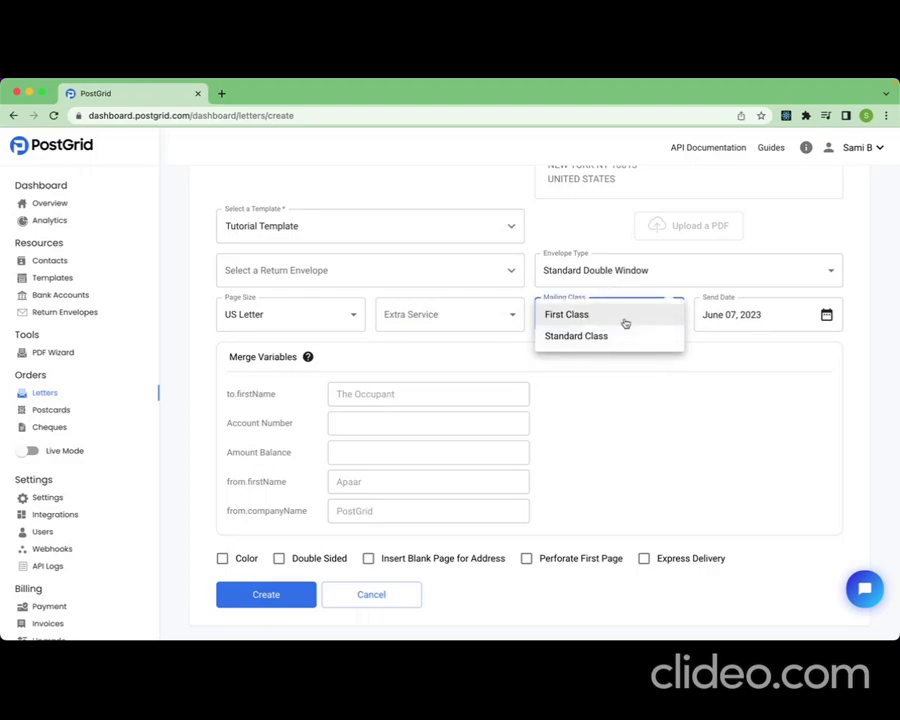
pyautogui.click(626, 318)
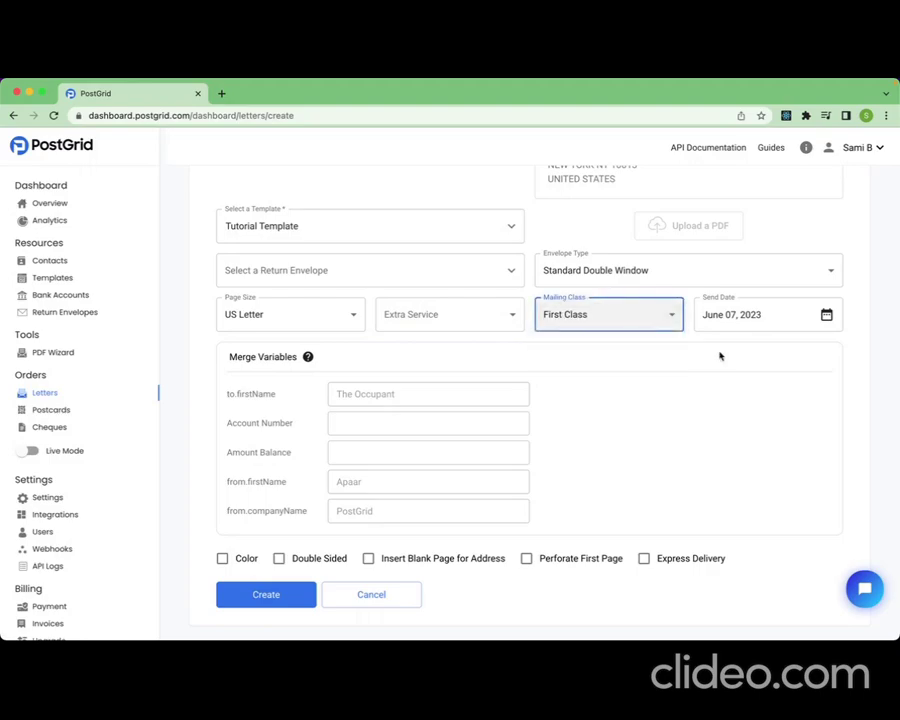
pyautogui.click(720, 356)
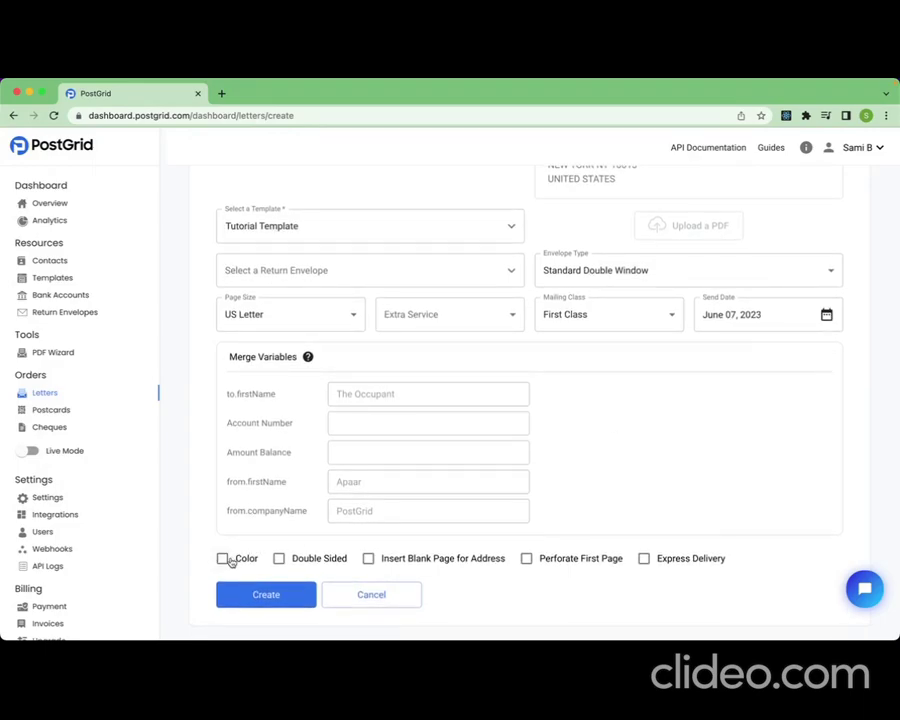
# Enable color printing for the letters
pyautogui.click(224, 559)
pyautogui.click(224, 559)
pyautogui.click(222, 558)
# Create the bulk letters, then download and open their batch report
pyautogui.click(255, 602)
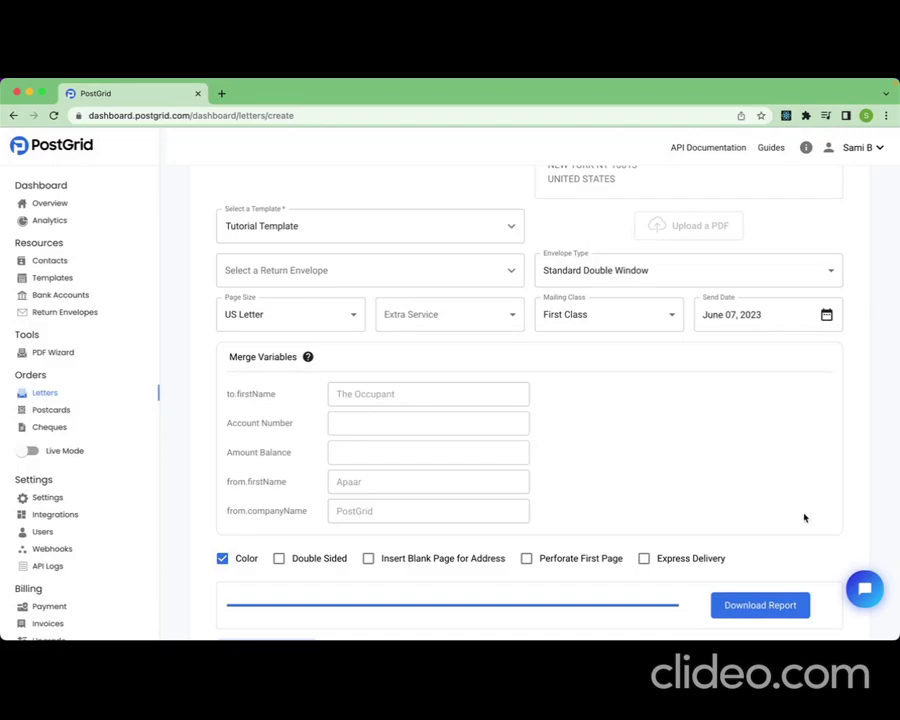
pyautogui.click(768, 607)
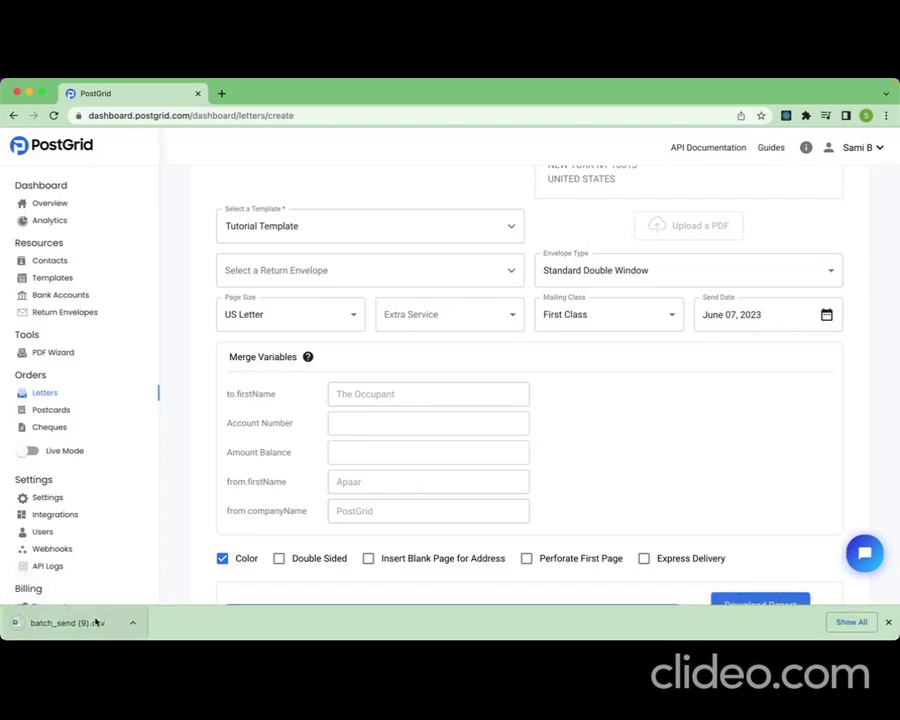
pyautogui.click(96, 622)
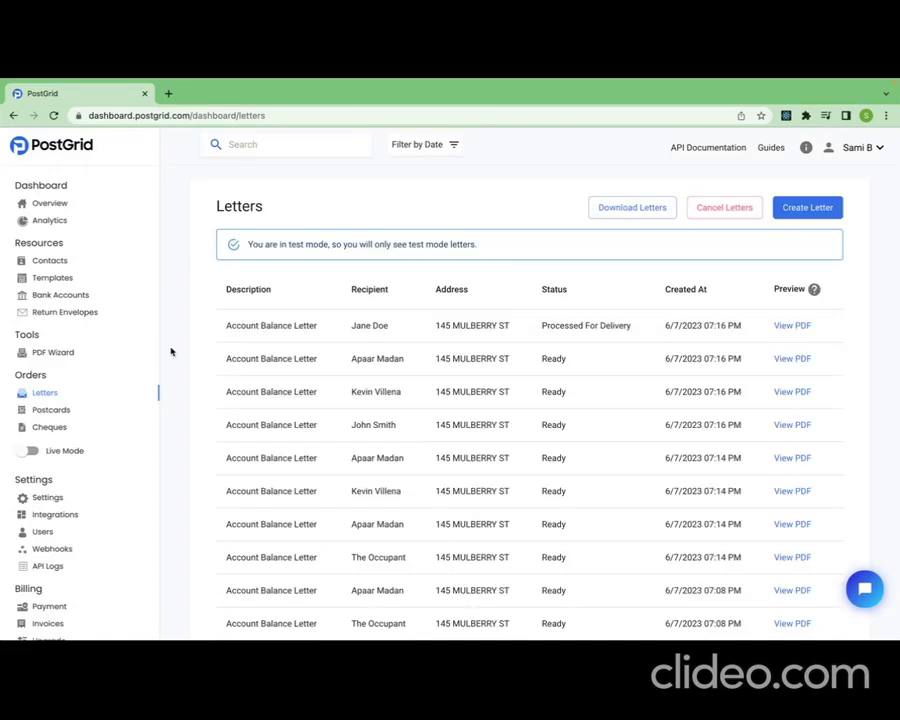
# Preview the PDF of the third letter in the Letters list, check its merged name and account details, and close it
pyautogui.click(62, 394)
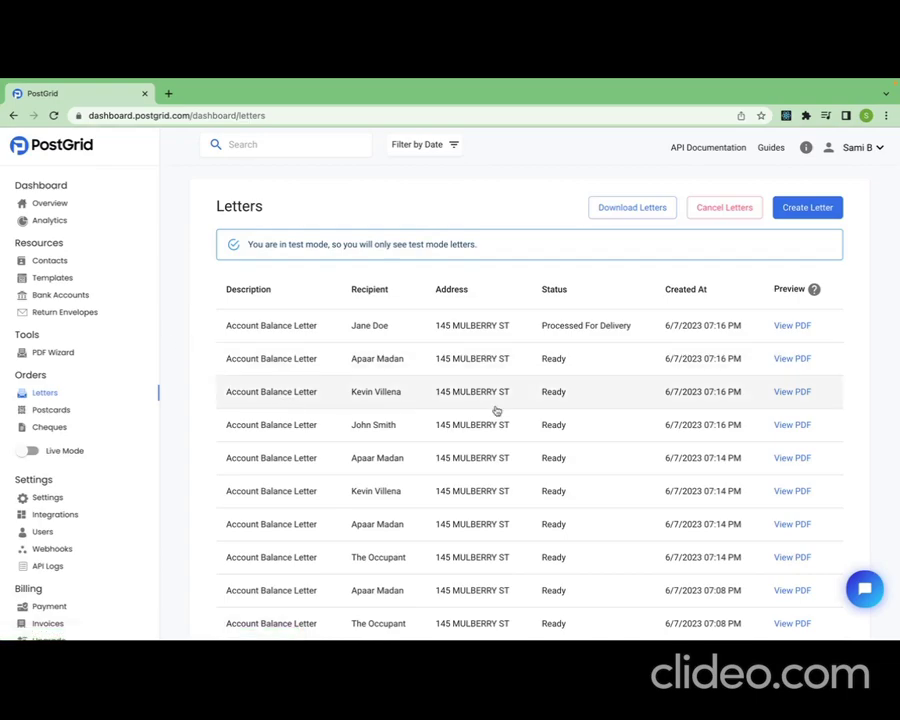
pyautogui.click(787, 393)
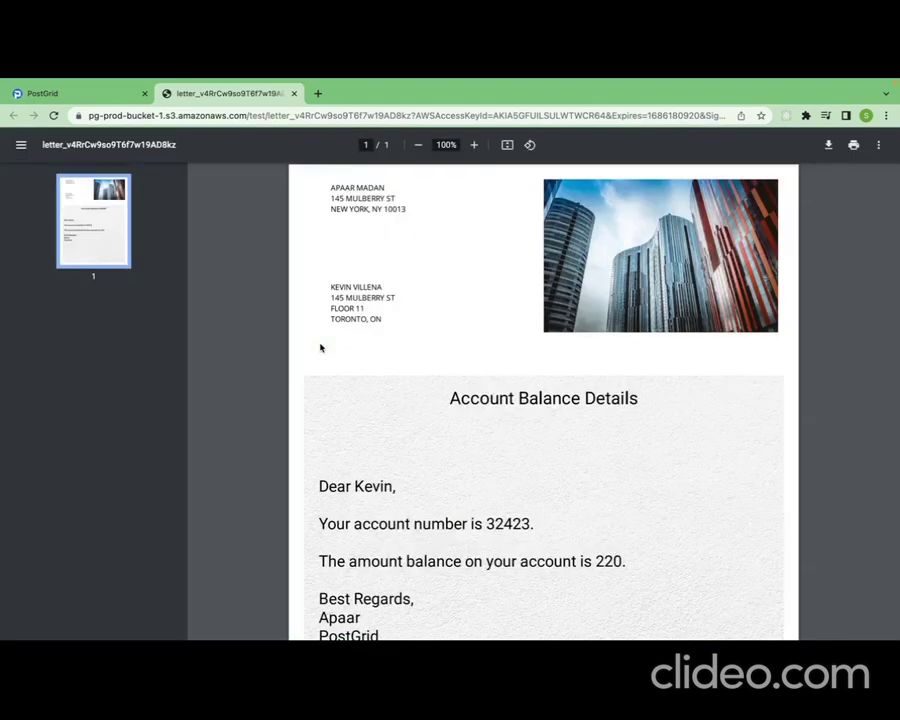
pyautogui.scroll(-2, 320, 347)
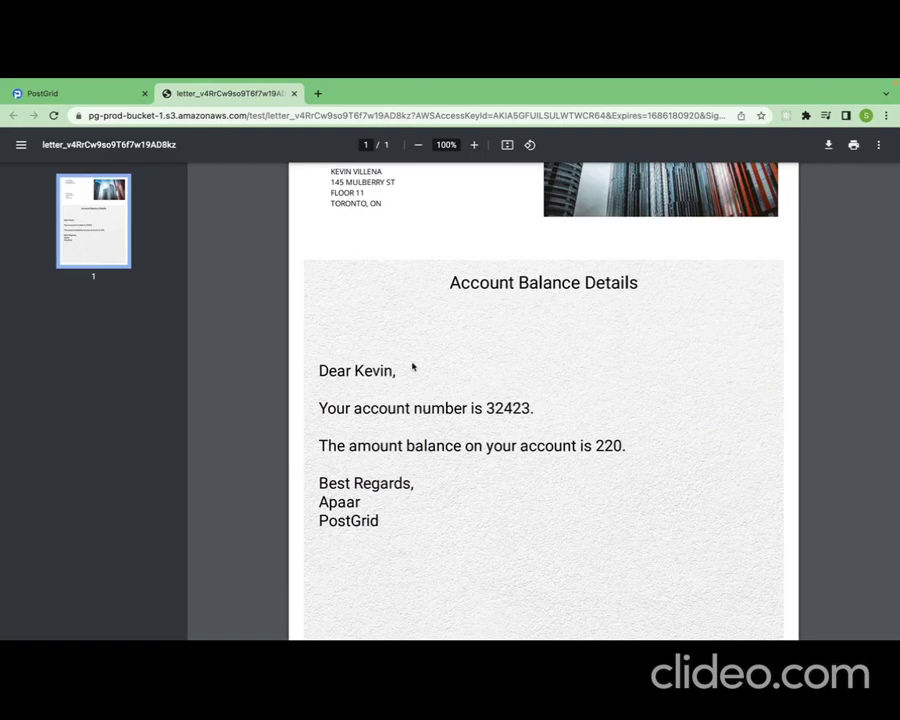
pyautogui.doubleClick(373, 371)
pyautogui.click(555, 386)
pyautogui.click(294, 93)
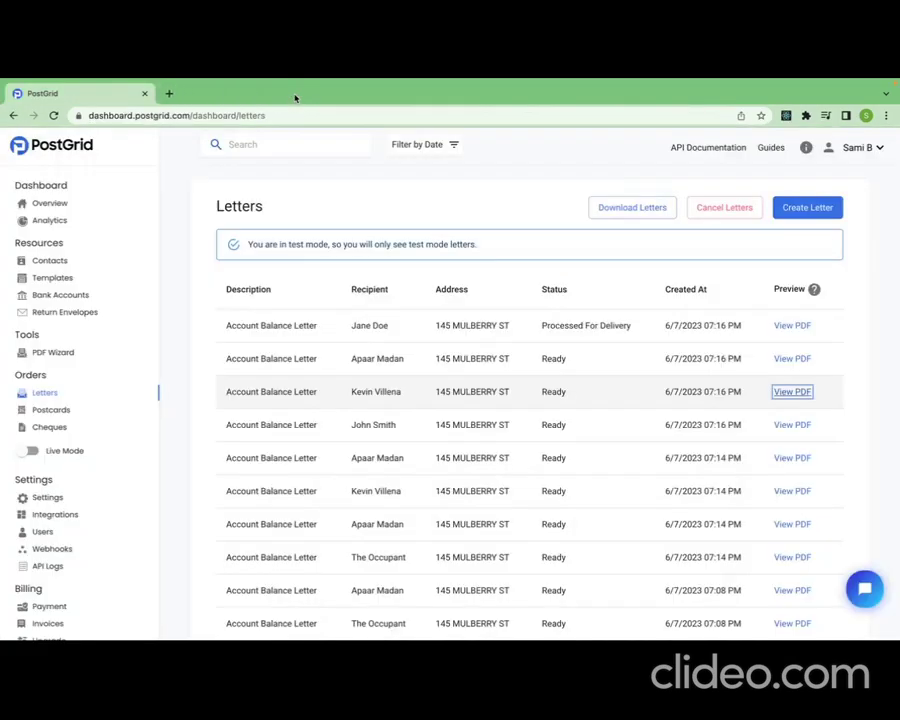
# Open the third letter's details and examine its raw data and order status
pyautogui.click(502, 392)
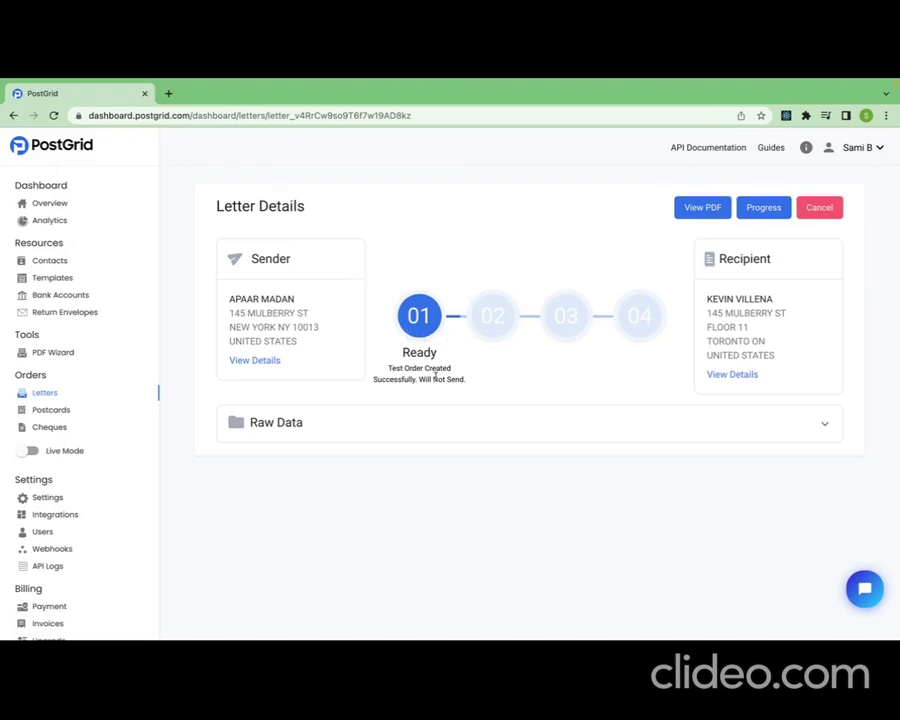
pyautogui.click(498, 424)
pyautogui.click(498, 424)
pyautogui.moveTo(393, 353); pyautogui.dragTo(447, 378)
pyautogui.click(473, 383)
# Advance the test letter through the Printing and Processed stages to Completed, checking the status text at each stage
pyautogui.click(766, 208)
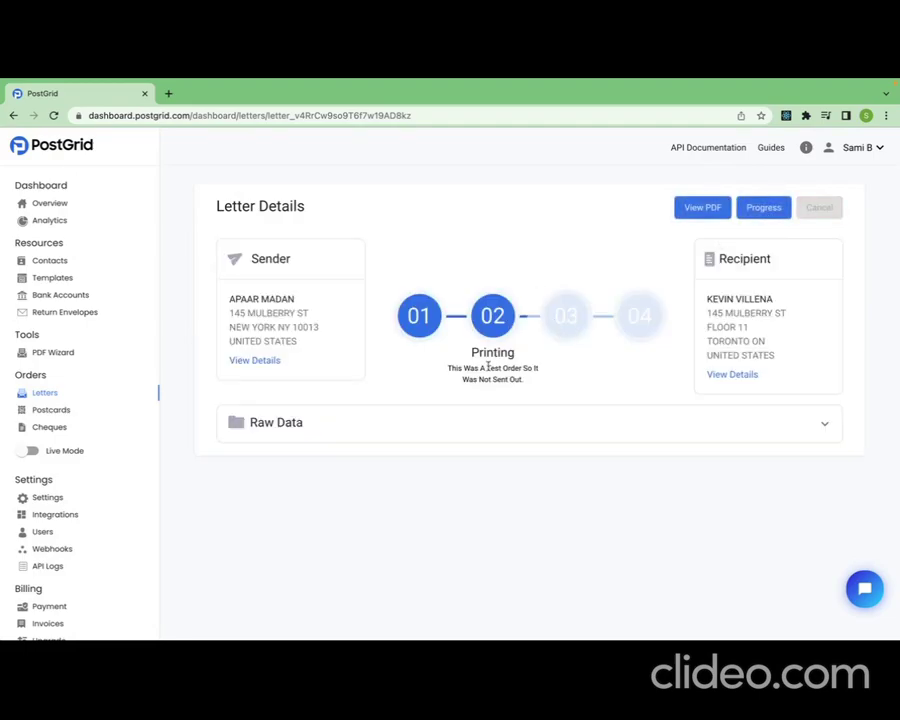
pyautogui.moveTo(471, 352); pyautogui.dragTo(521, 368)
pyautogui.click(543, 388)
pyautogui.click(767, 208)
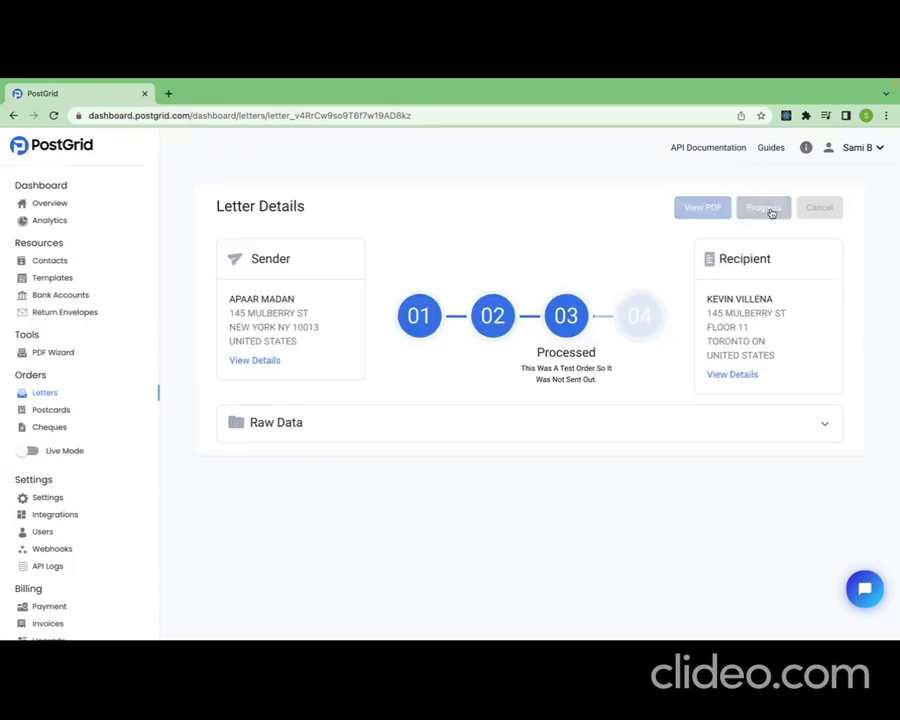
pyautogui.moveTo(535, 351); pyautogui.dragTo(604, 376)
pyautogui.click(604, 378)
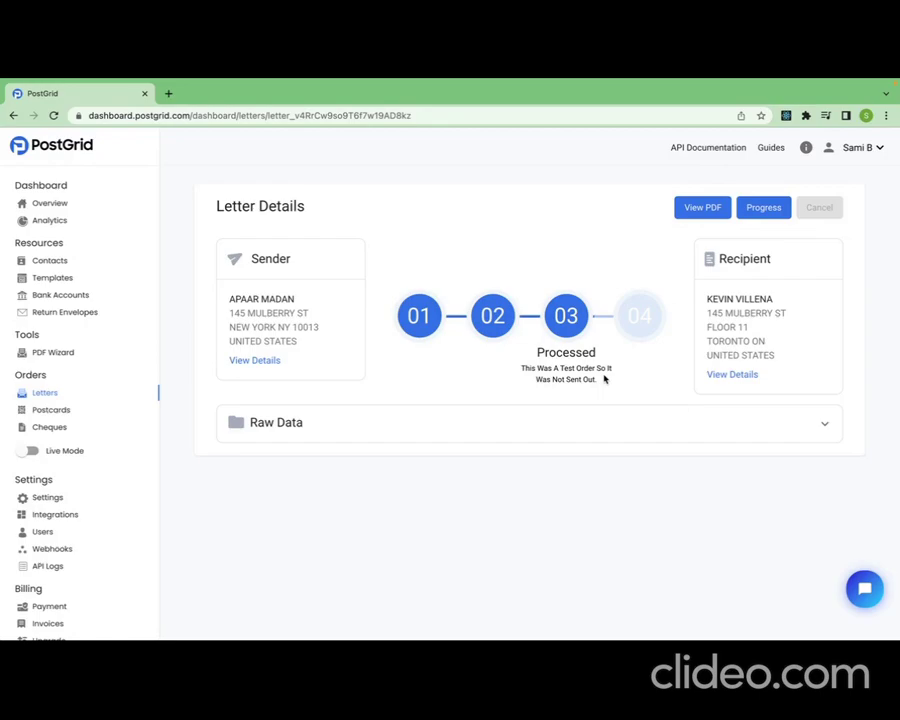
pyautogui.click(765, 207)
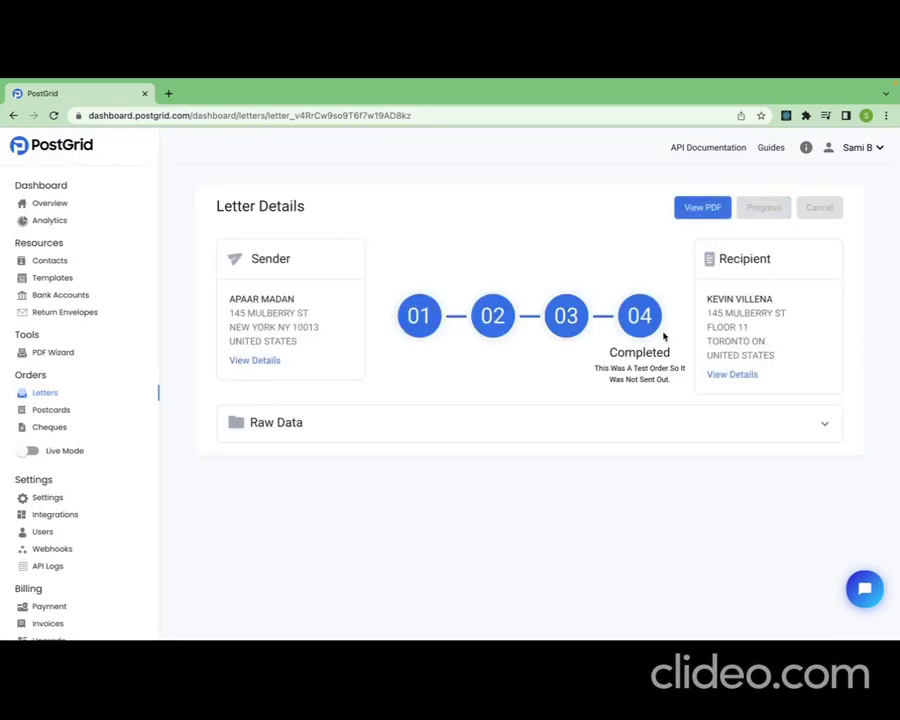
pyautogui.moveTo(607, 358); pyautogui.dragTo(673, 392)
pyautogui.click(672, 392)
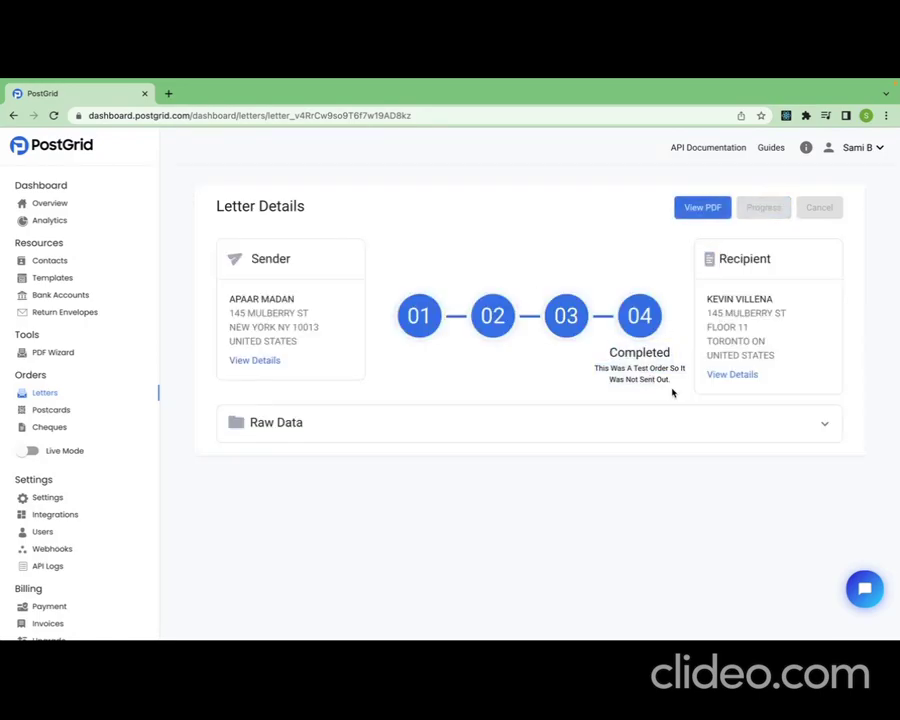